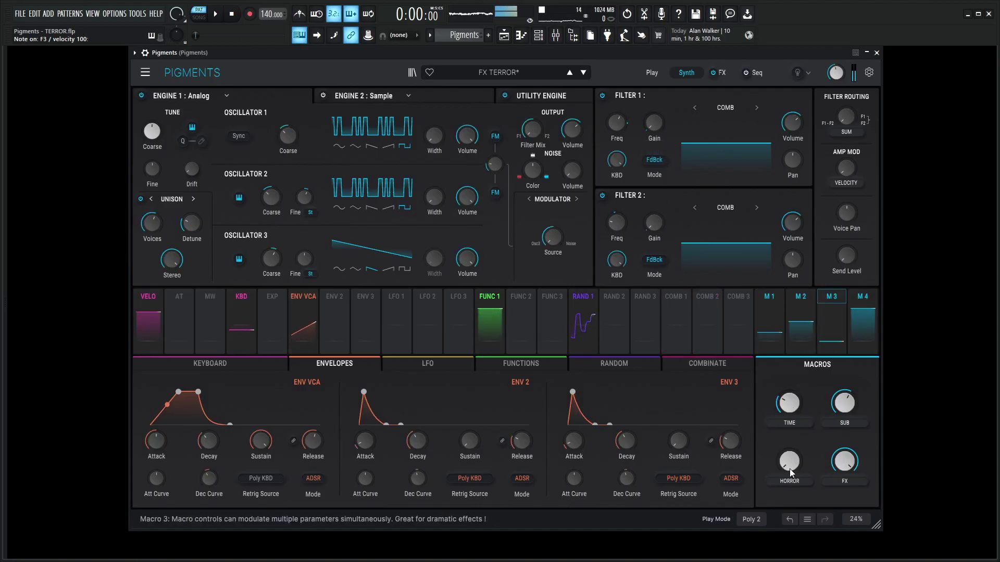
Raise the HORROR macro to about 0.26 and bring the TIME macro to 0.220.
{"action": "mouse_move", "coordinate": [790, 467]}
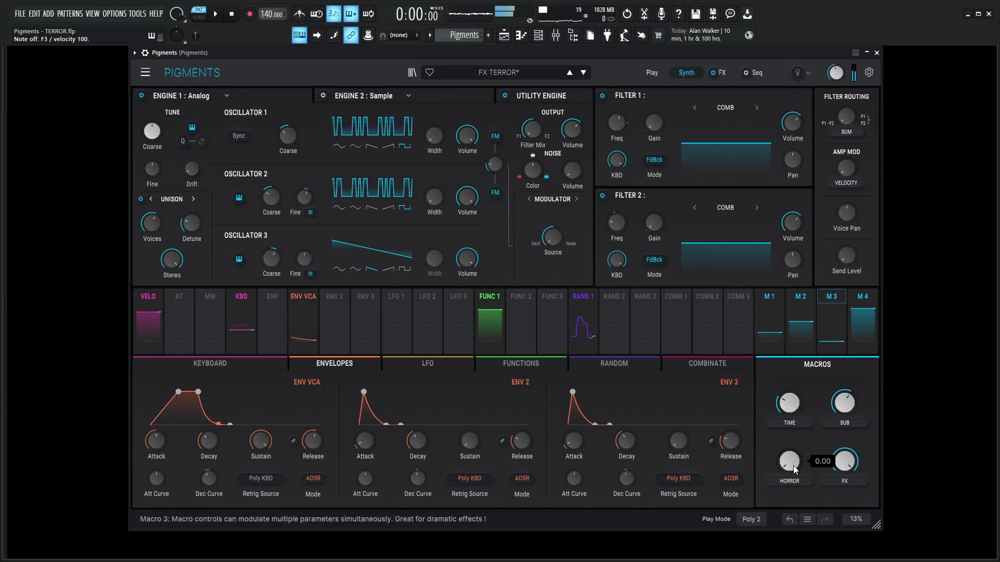
{"action": "left_click_drag", "start_coordinate": [792, 466], "coordinate": [789, 389]}
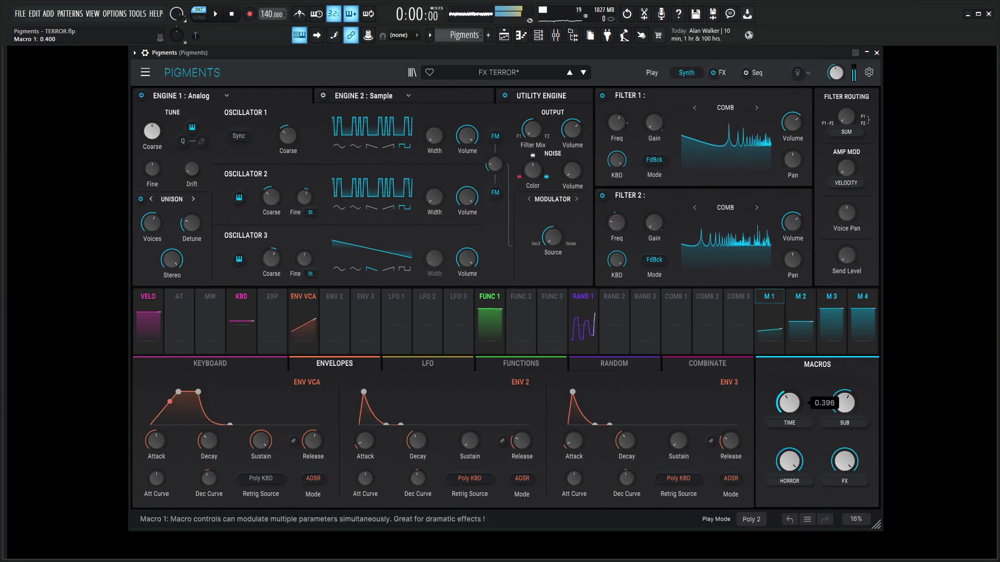
{"action": "scroll", "coordinate": [789, 404], "scroll_direction": "down", "scroll_amount": 4}
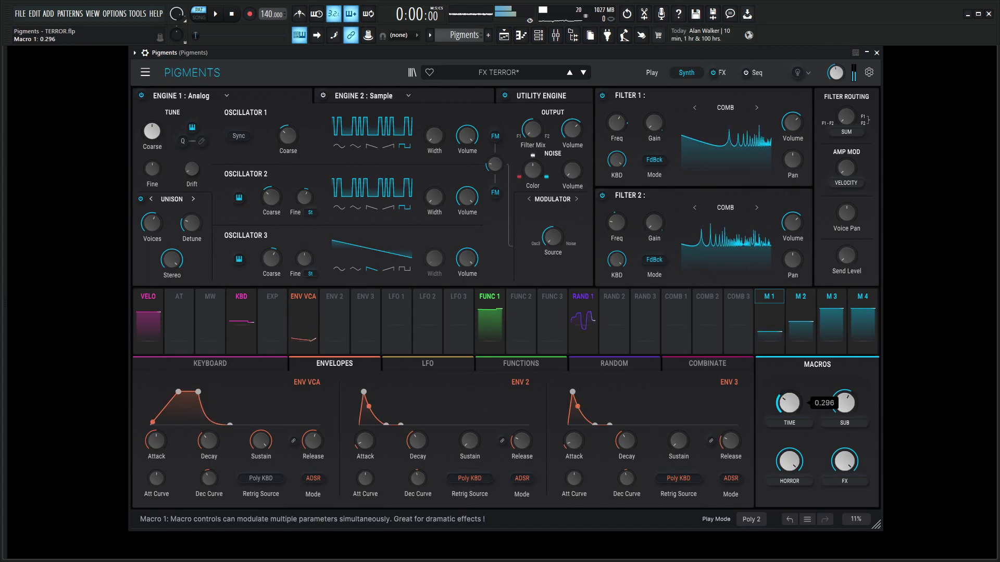
{"action": "mouse_move", "coordinate": [793, 407]}
{"action": "left_mouse_down"}
{"action": "mouse_move", "coordinate": [793, 385]}
{"action": "mouse_move", "coordinate": [792, 409]}
{"action": "left_mouse_up"}
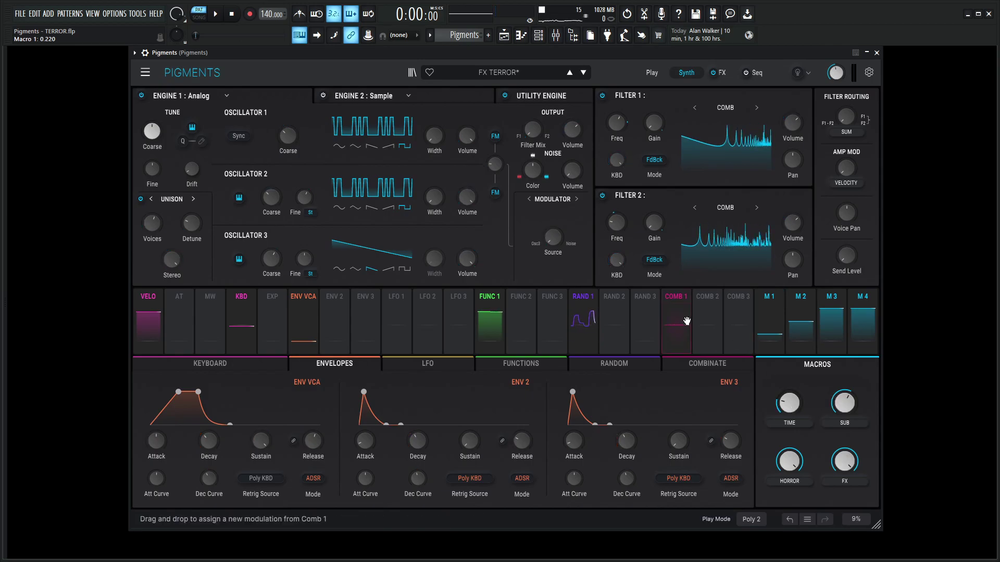
Bypass the entire FX section and go back to the synth engines page.
{"action": "left_click", "coordinate": [722, 73]}
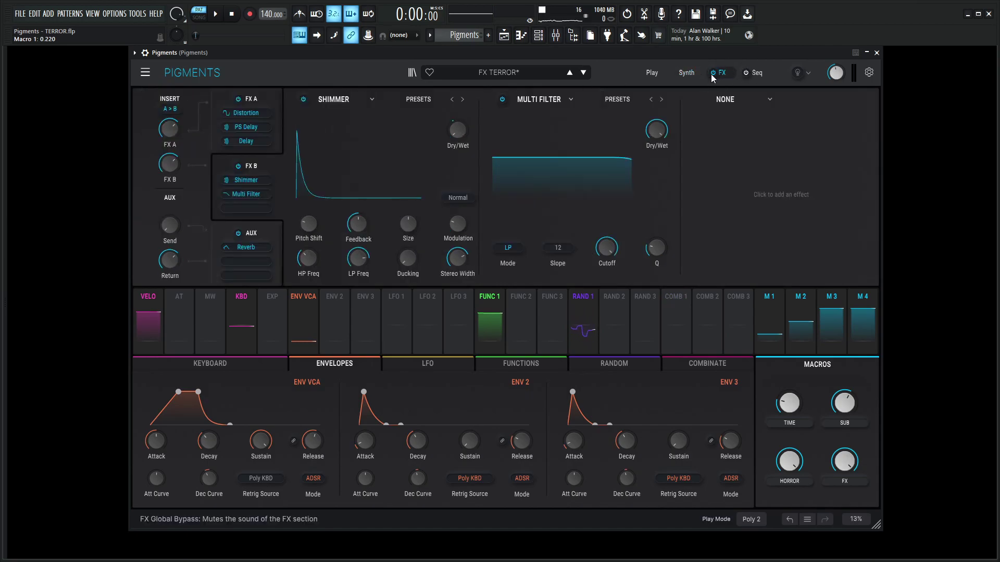
{"action": "left_click", "coordinate": [713, 73]}
{"action": "left_click", "coordinate": [683, 74]}
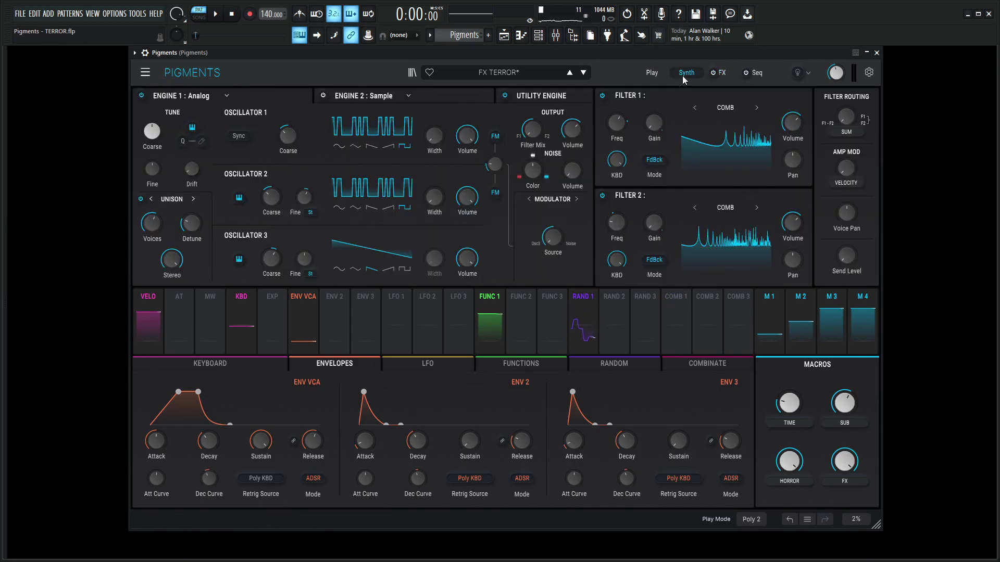
Switch off the Utility Engine and show Engine 1's Analog oscillators again.
{"action": "left_click", "coordinate": [523, 99]}
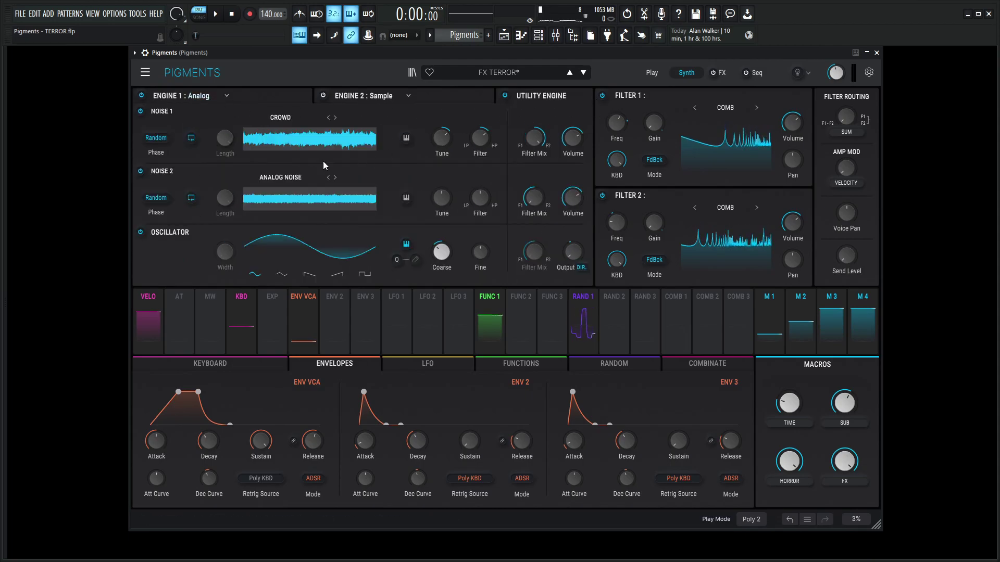
{"action": "left_click", "coordinate": [505, 95]}
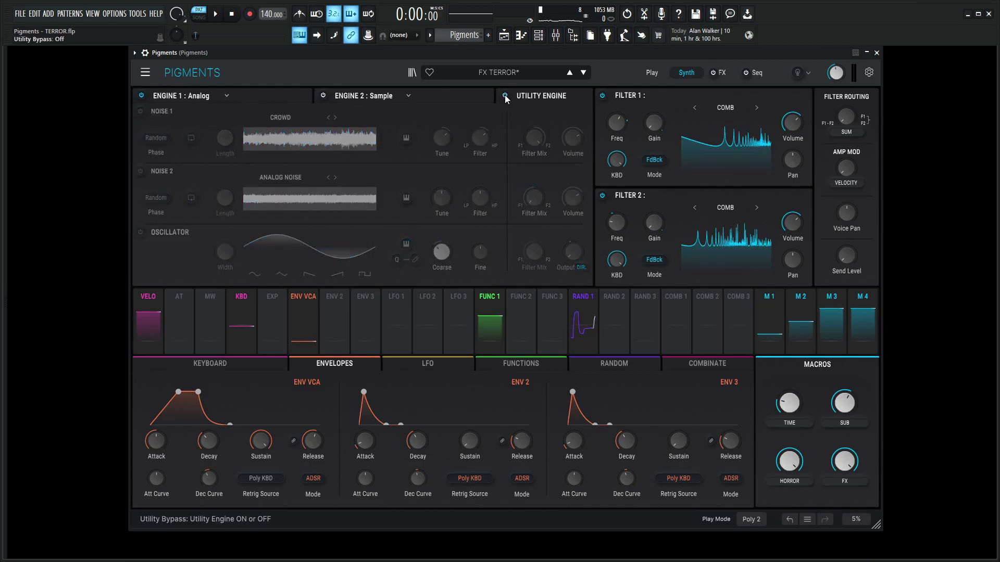
{"action": "left_click", "coordinate": [257, 98]}
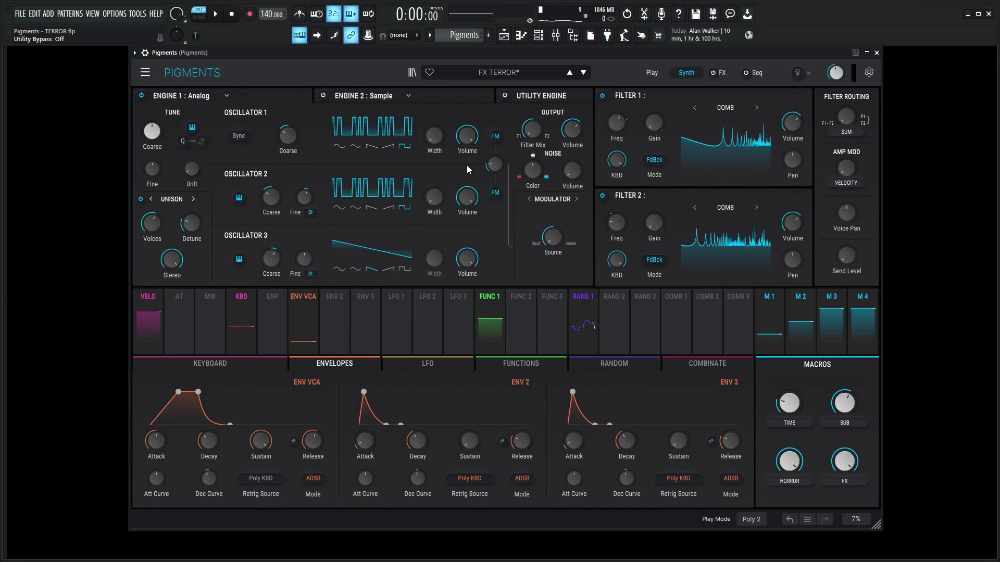
{"action": "mouse_move", "coordinate": [496, 170]}
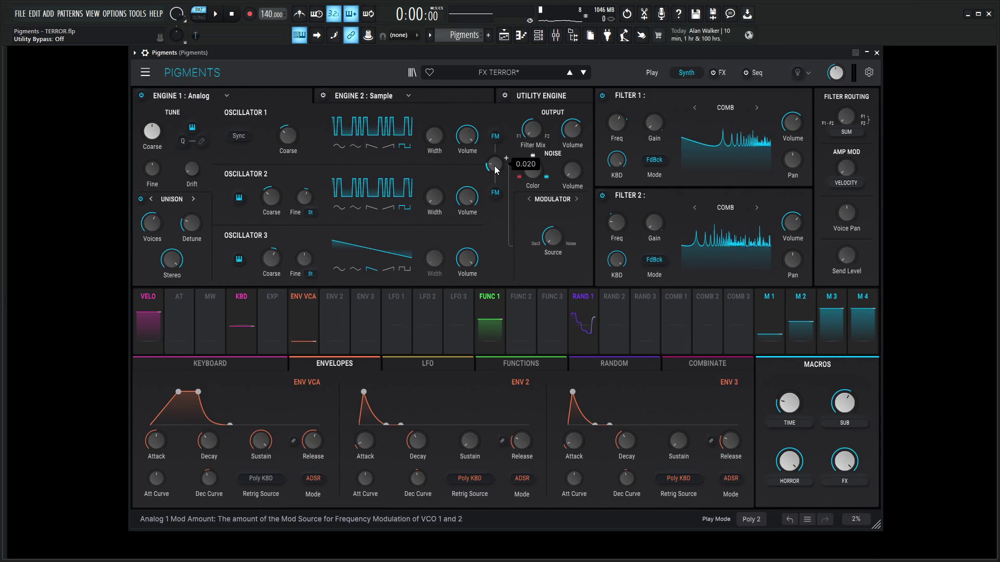
{"action": "left_click_drag", "start_coordinate": [496, 170], "coordinate": [495, 180]}
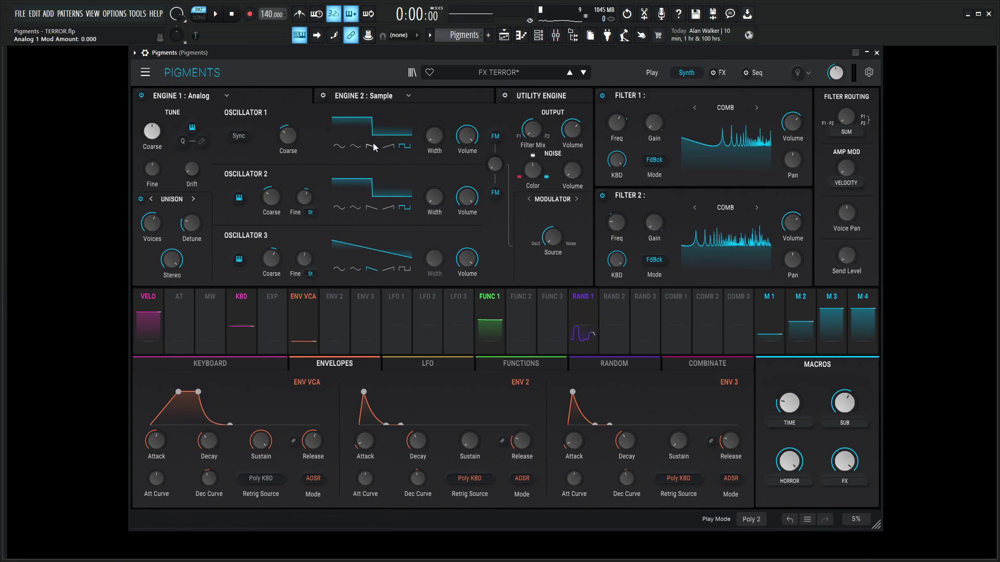
{"action": "left_click", "coordinate": [788, 520]}
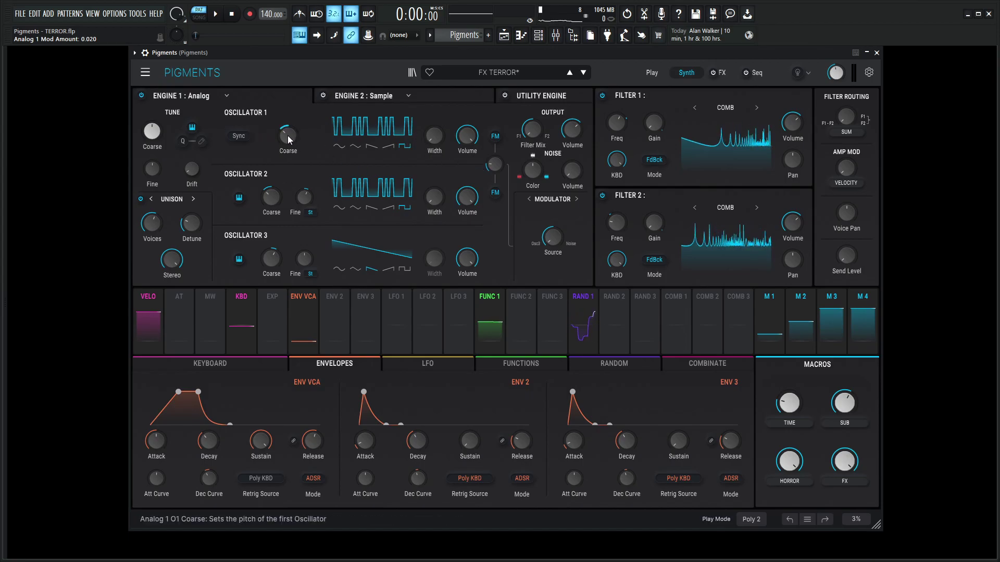
{"action": "mouse_move", "coordinate": [287, 135]}
{"action": "mouse_move", "coordinate": [276, 199]}
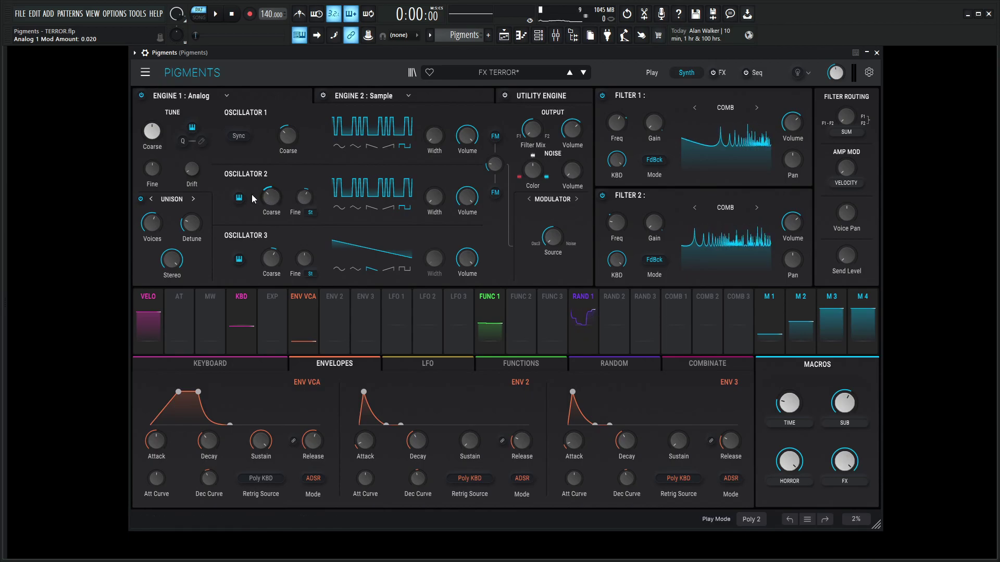
{"action": "mouse_move", "coordinate": [307, 201]}
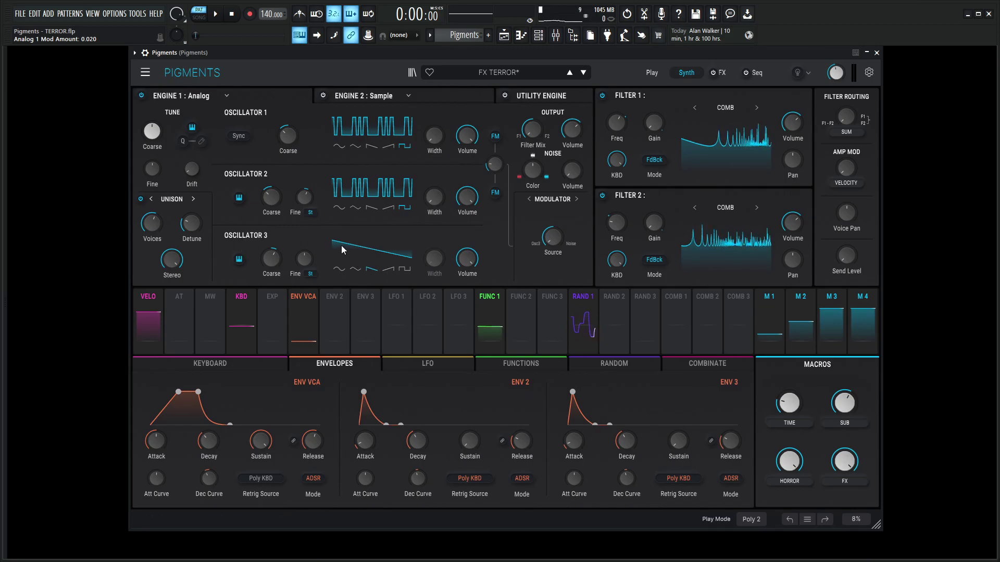
{"action": "mouse_move", "coordinate": [271, 265]}
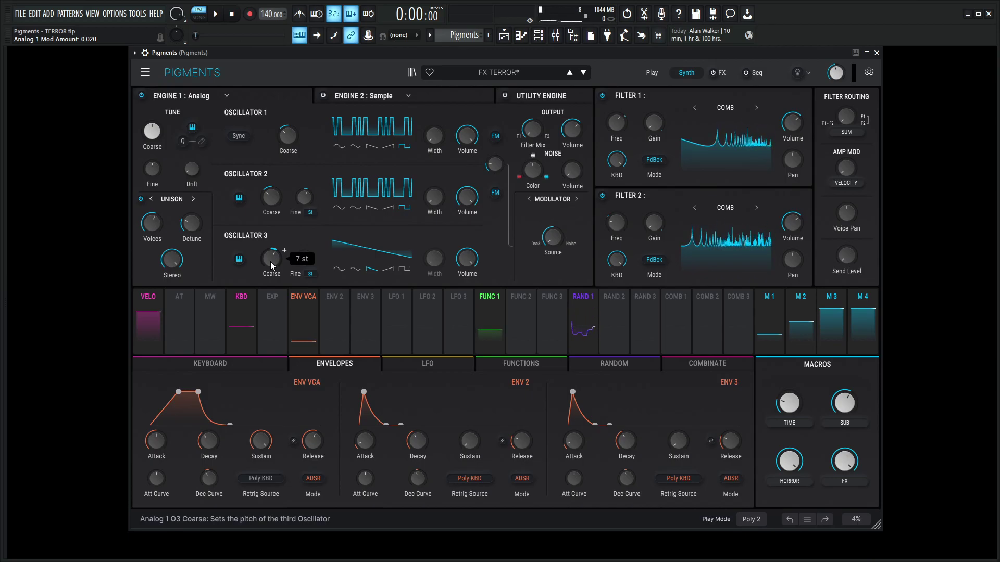
{"action": "mouse_move", "coordinate": [151, 226]}
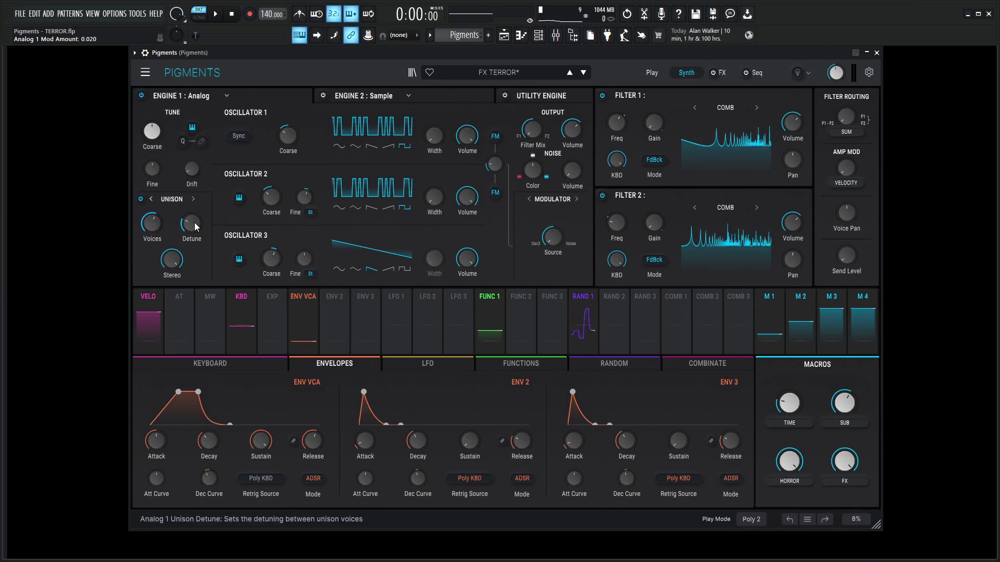
{"action": "mouse_move", "coordinate": [196, 225]}
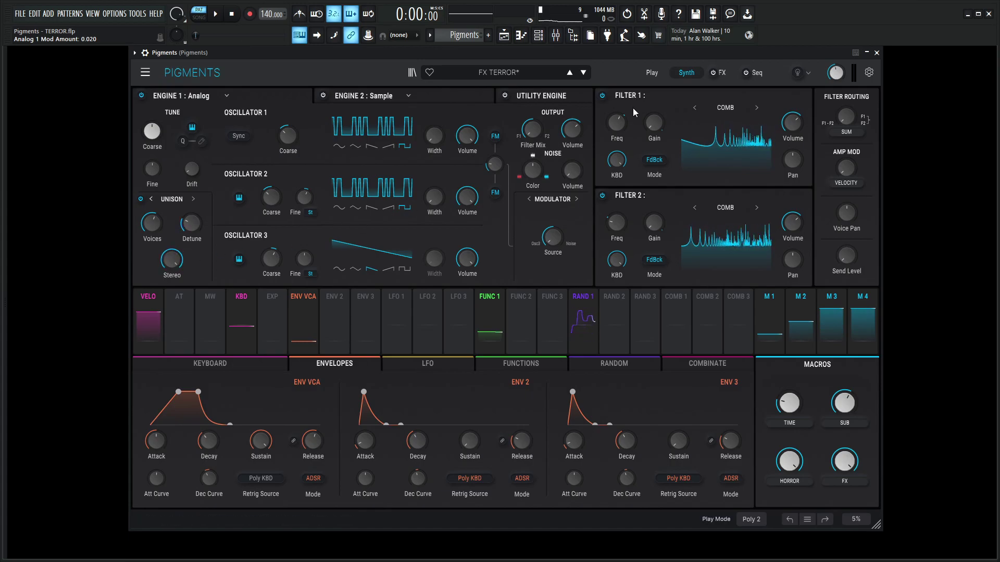
Bypass Filter 1 and Filter 2, then inspect the Env VCA's 2.01 s release and -4.00 decay curve.
{"action": "left_click", "coordinate": [603, 96]}
{"action": "left_click", "coordinate": [603, 195]}
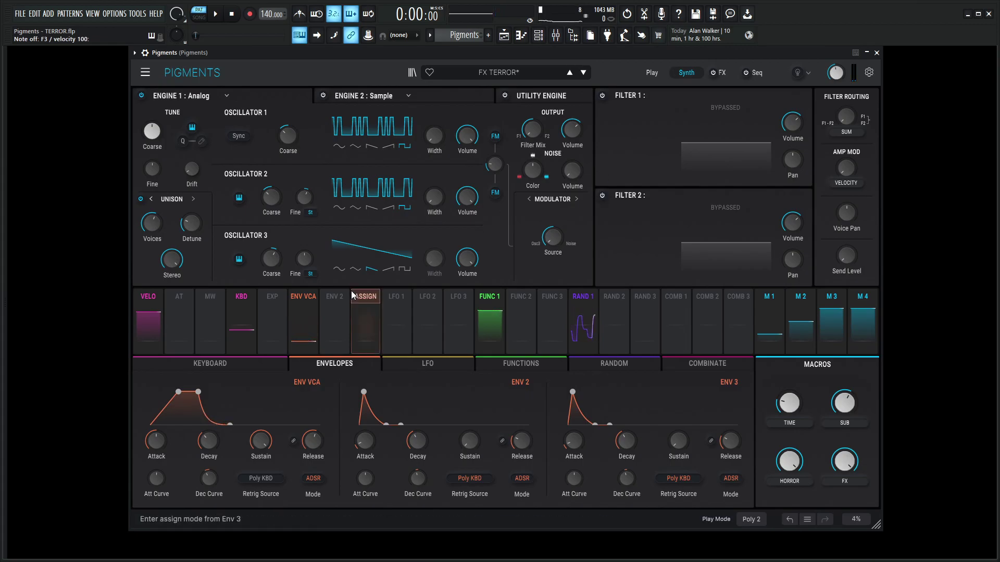
{"action": "mouse_move", "coordinate": [160, 440]}
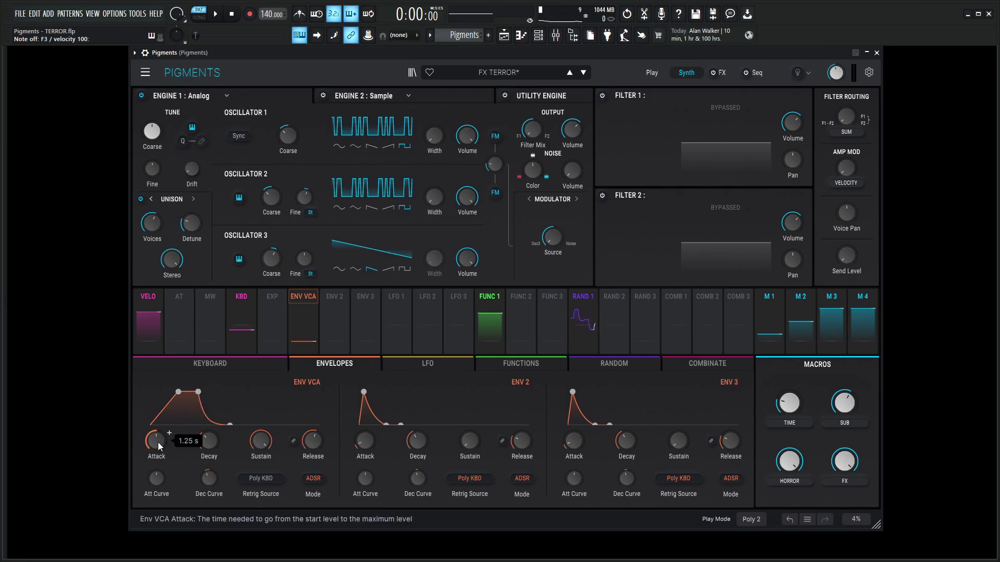
{"action": "mouse_move", "coordinate": [210, 445]}
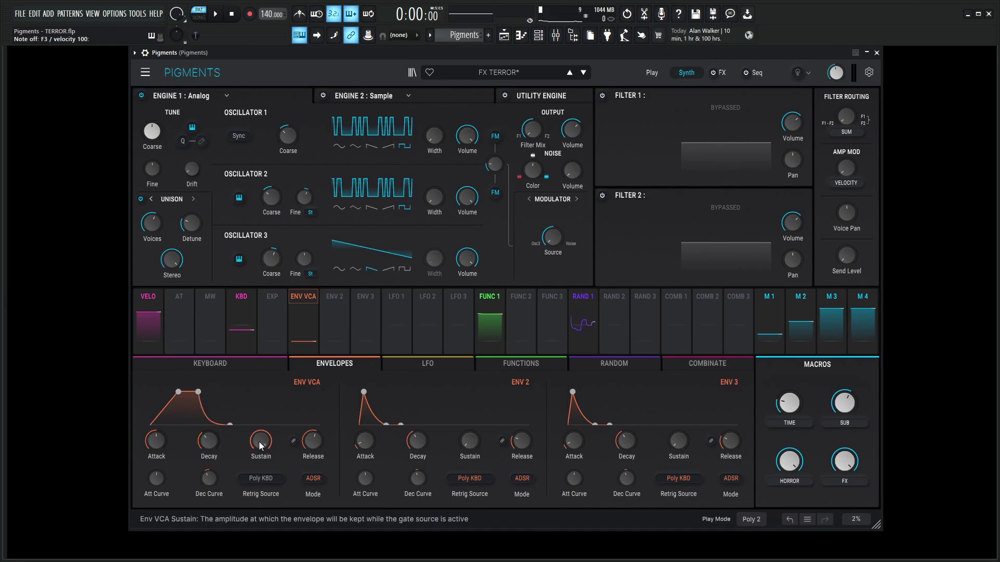
{"action": "mouse_move", "coordinate": [314, 440]}
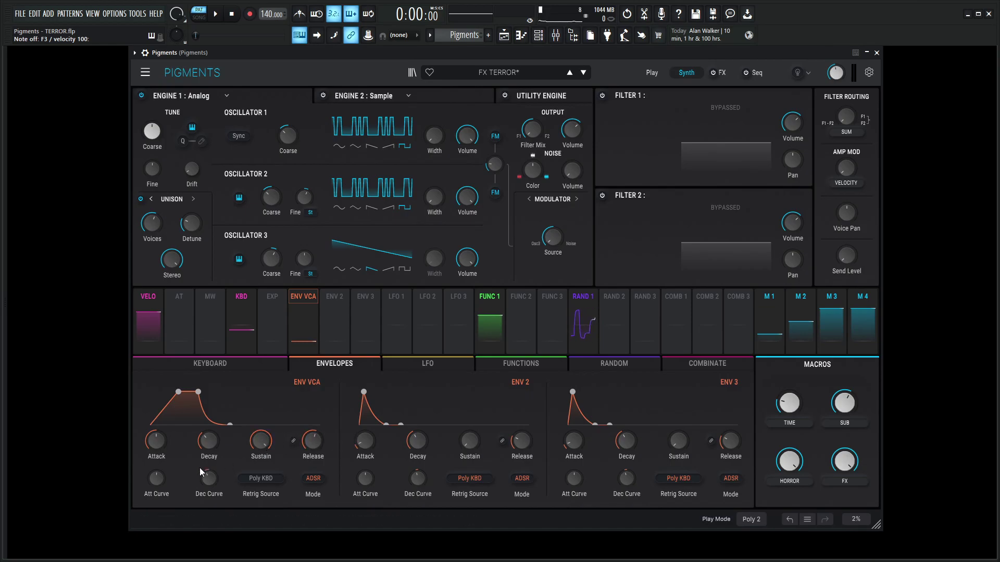
{"action": "mouse_move", "coordinate": [156, 476]}
{"action": "mouse_move", "coordinate": [211, 483]}
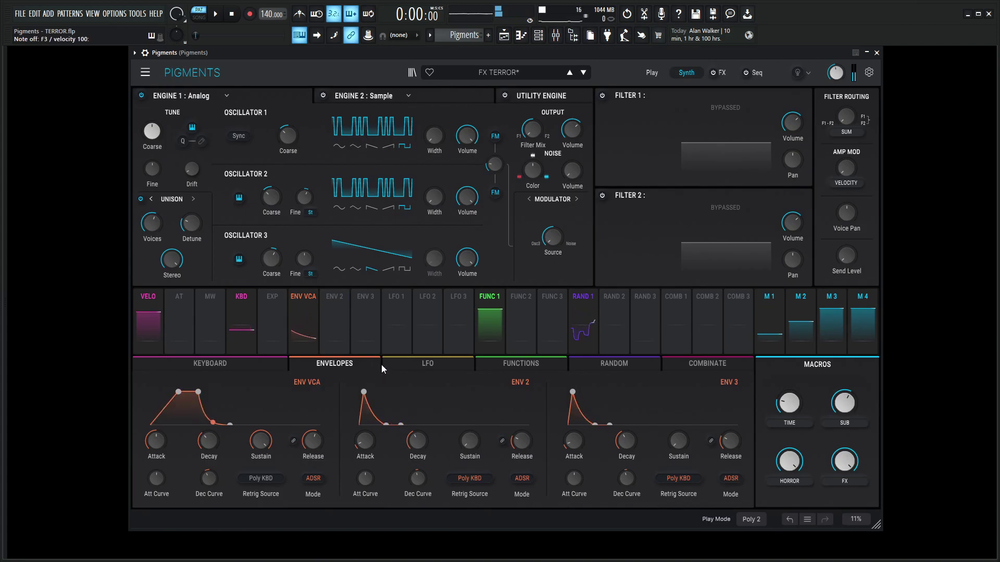
Turn off Engine 1 and enable the Utility Engine's Crowd and Analog Noise layers, Noise 2 at 12.6 dB.
{"action": "left_click", "coordinate": [140, 95]}
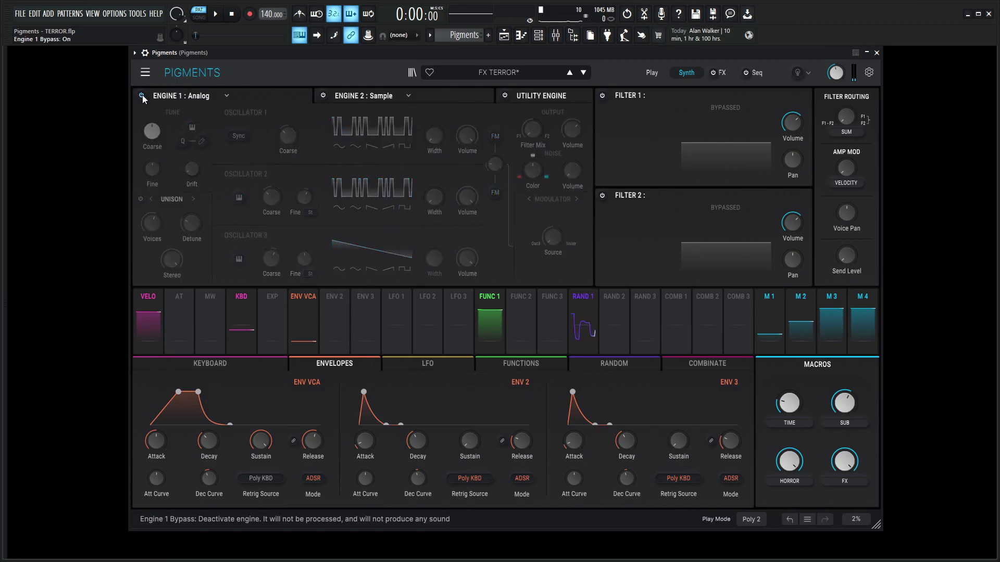
{"action": "left_click", "coordinate": [539, 95]}
{"action": "left_click", "coordinate": [504, 95]}
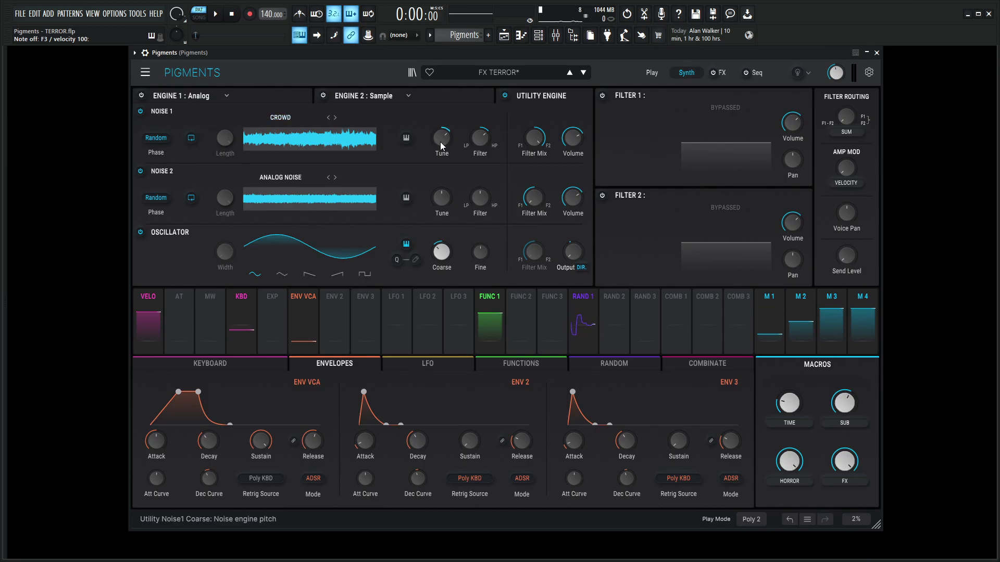
{"action": "mouse_move", "coordinate": [439, 141]}
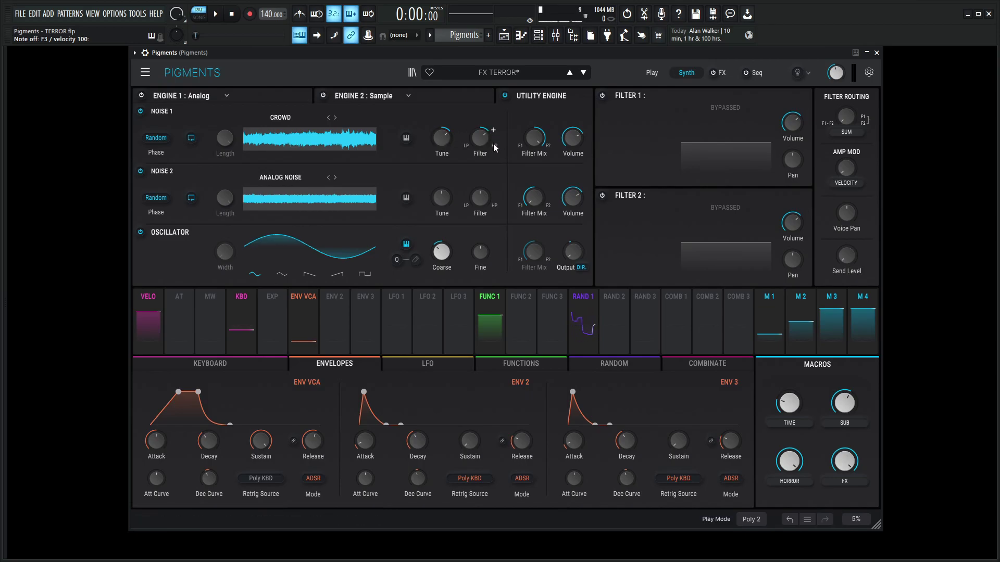
{"action": "mouse_move", "coordinate": [480, 144]}
{"action": "mouse_move", "coordinate": [572, 141]}
{"action": "mouse_move", "coordinate": [571, 204]}
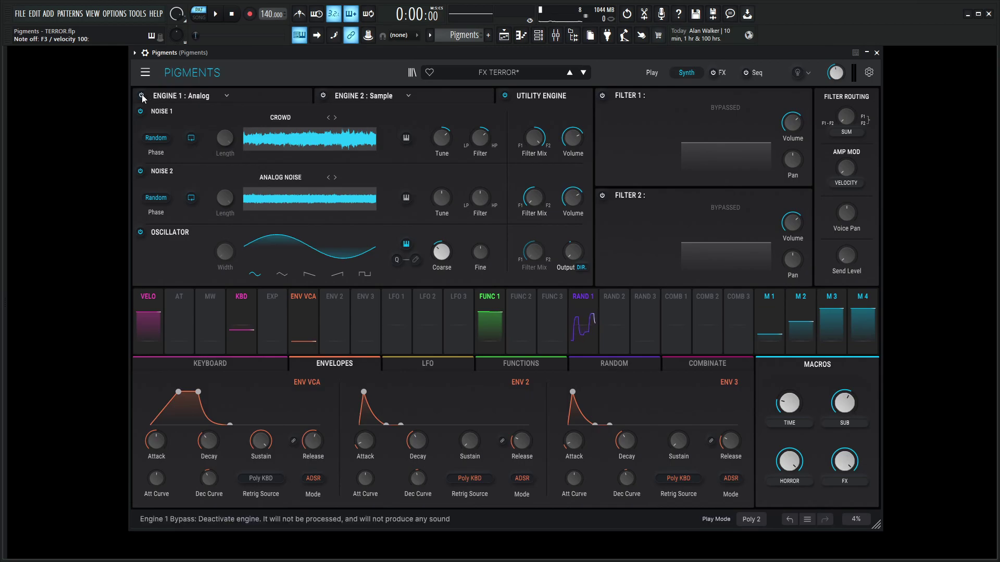
{"action": "mouse_move", "coordinate": [474, 152]}
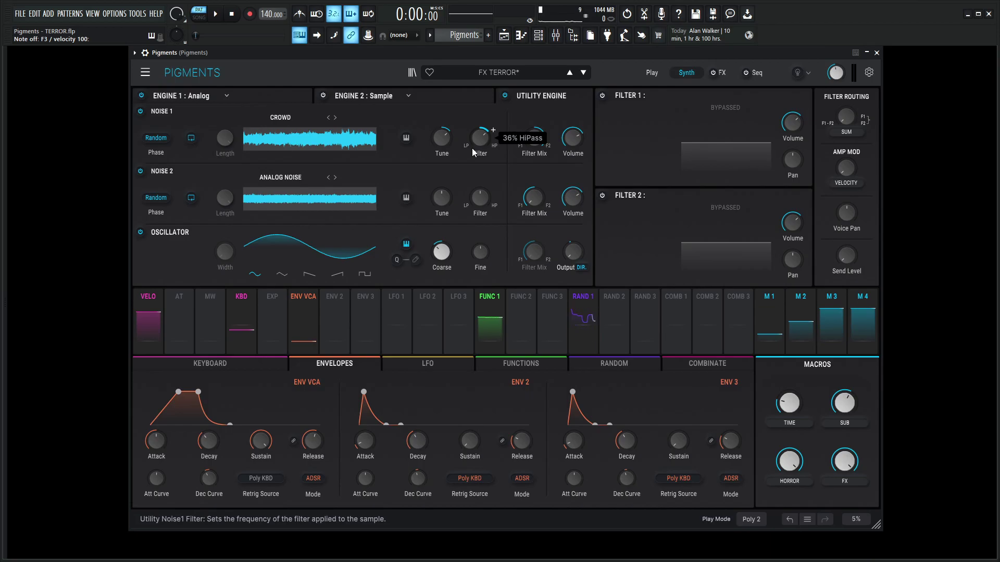
{"action": "key", "text": "v"}
{"action": "left_click", "coordinate": [602, 95]}
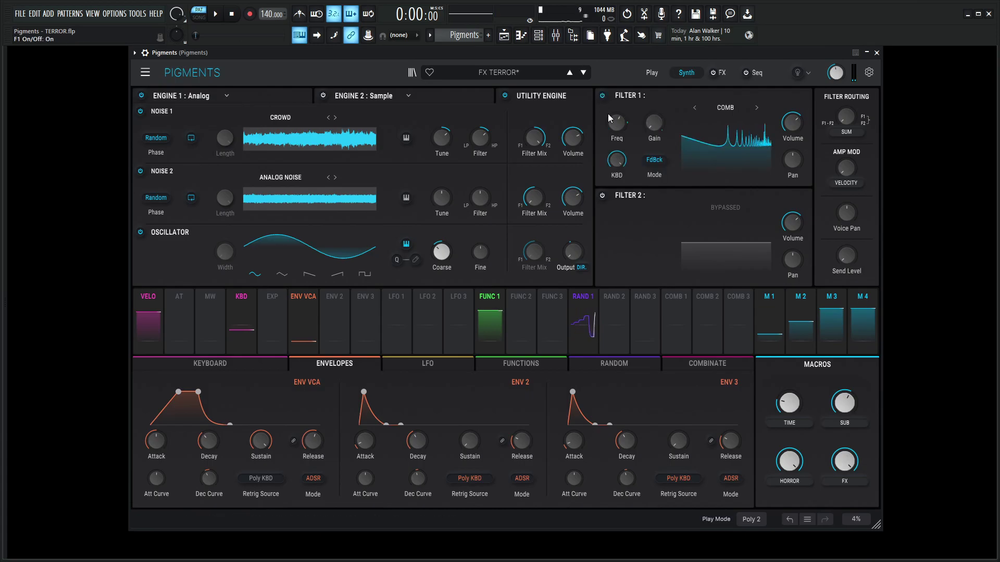
{"action": "left_click", "coordinate": [603, 197]}
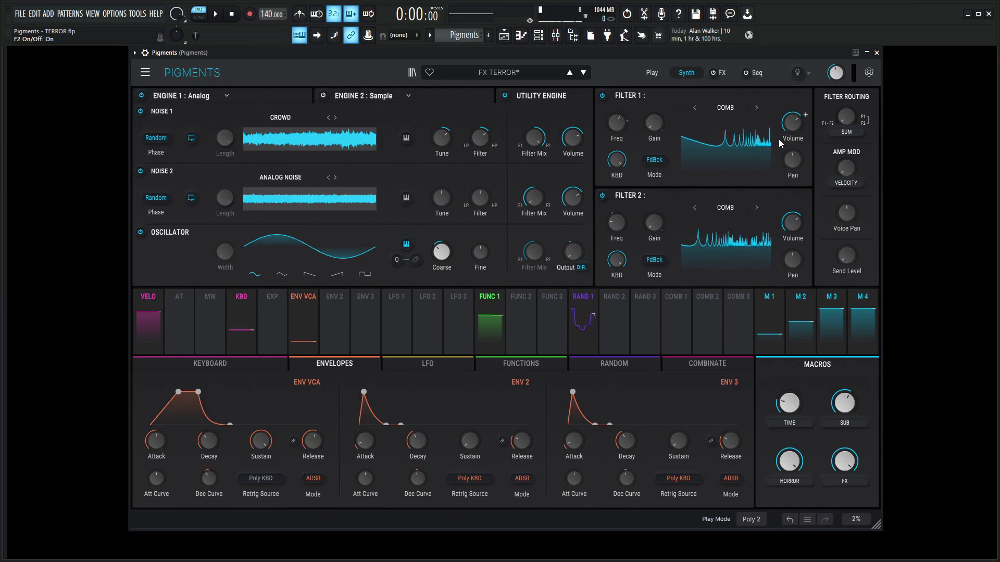
{"action": "left_click", "coordinate": [655, 160]}
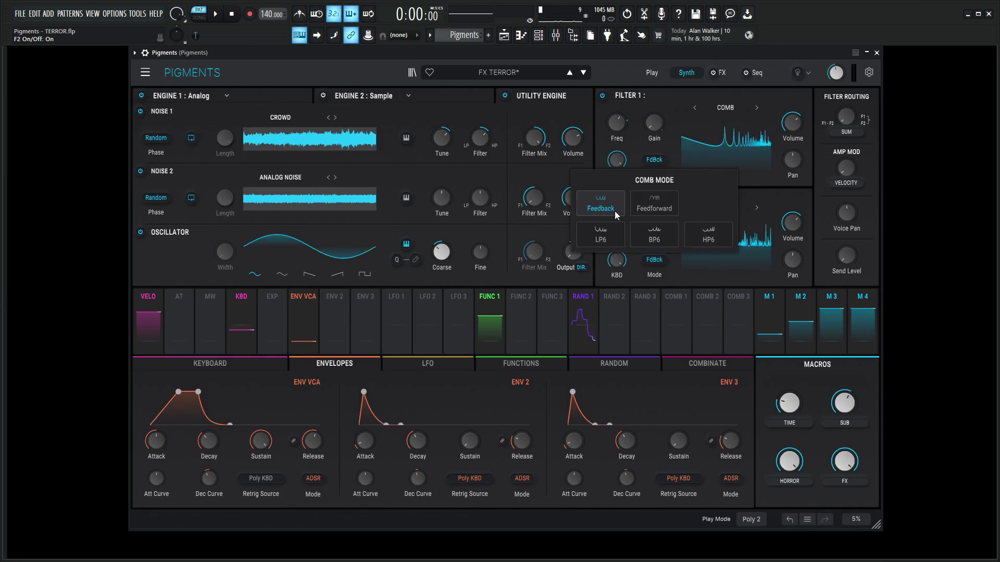
{"action": "left_click", "coordinate": [676, 156]}
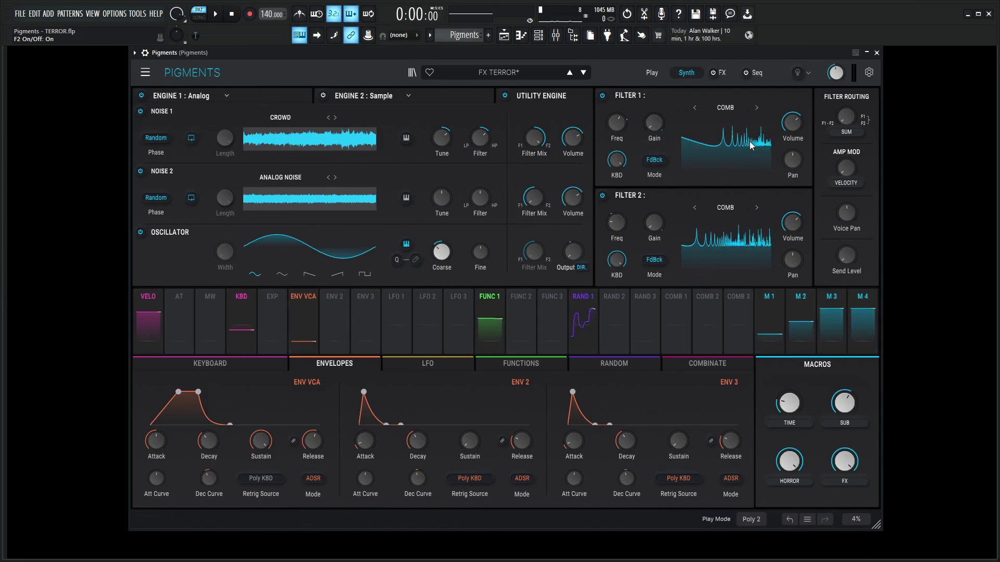
{"action": "mouse_move", "coordinate": [792, 465]}
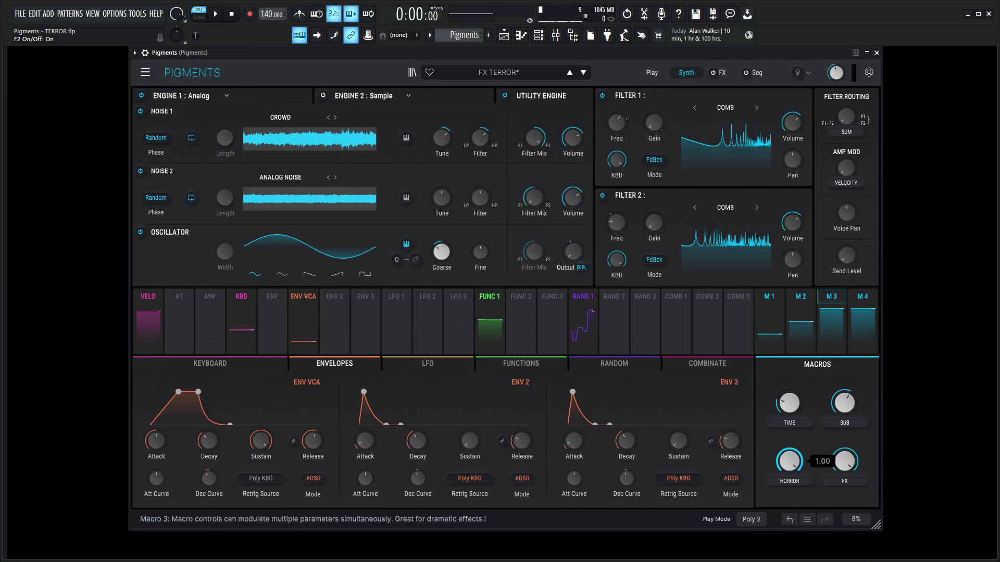
Sweep the HORROR macro down to zero and back up, playing notes to hear it.
{"action": "left_click_drag", "start_coordinate": [789, 461], "coordinate": [789, 487]}
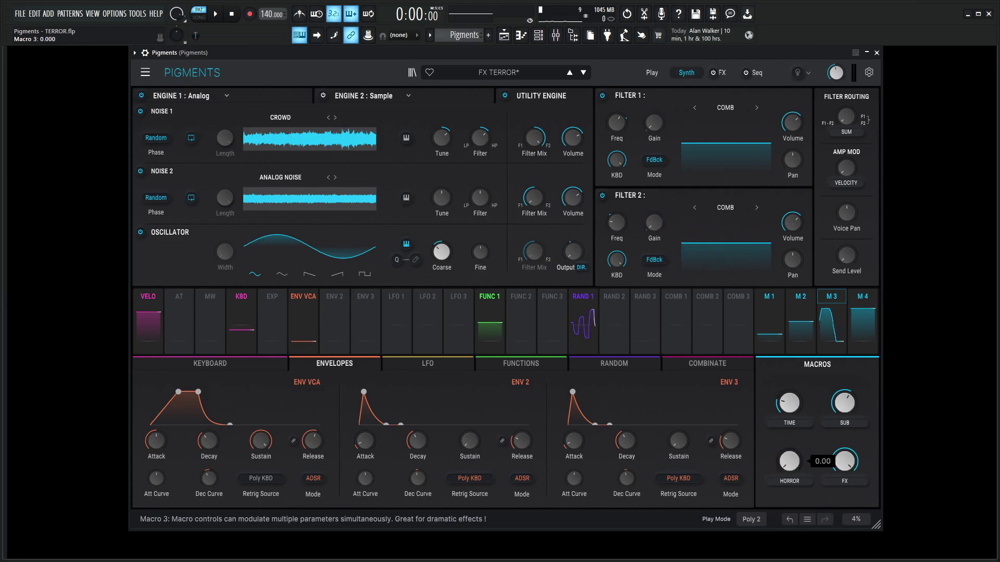
{"action": "key", "text": "v"}
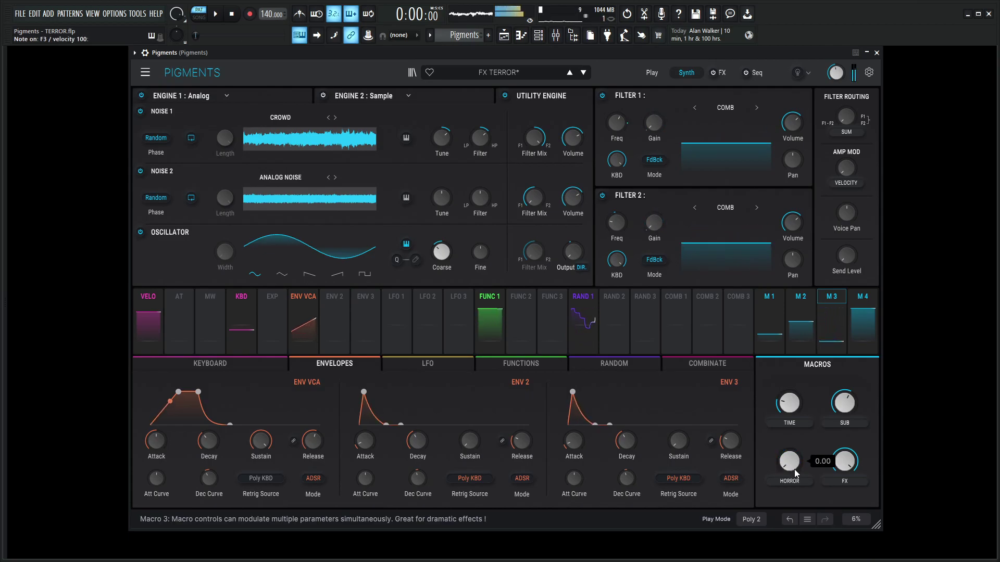
{"action": "left_click_drag", "start_coordinate": [795, 473], "coordinate": [795, 420]}
{"action": "key", "text": "v"}
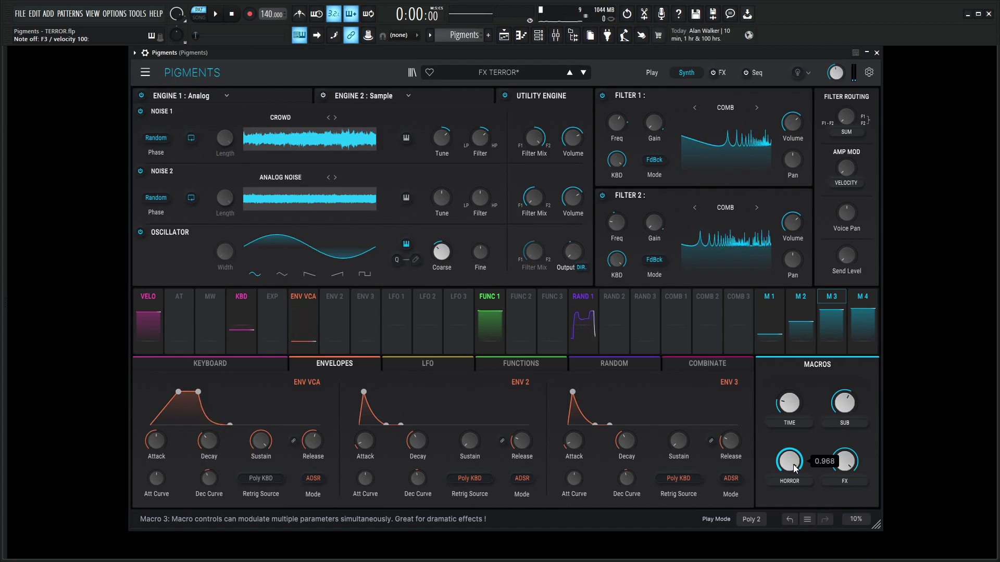
{"action": "key", "text": "v"}
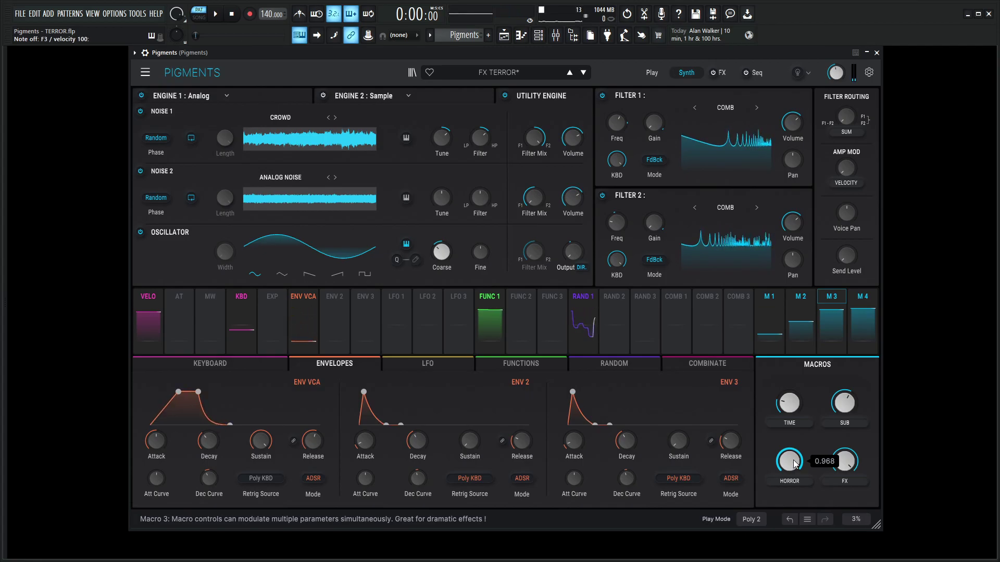
Play A#5, A5, D5, F3, G3 and C4 notes to audition the patch.
{"action": "key", "text": "7"}
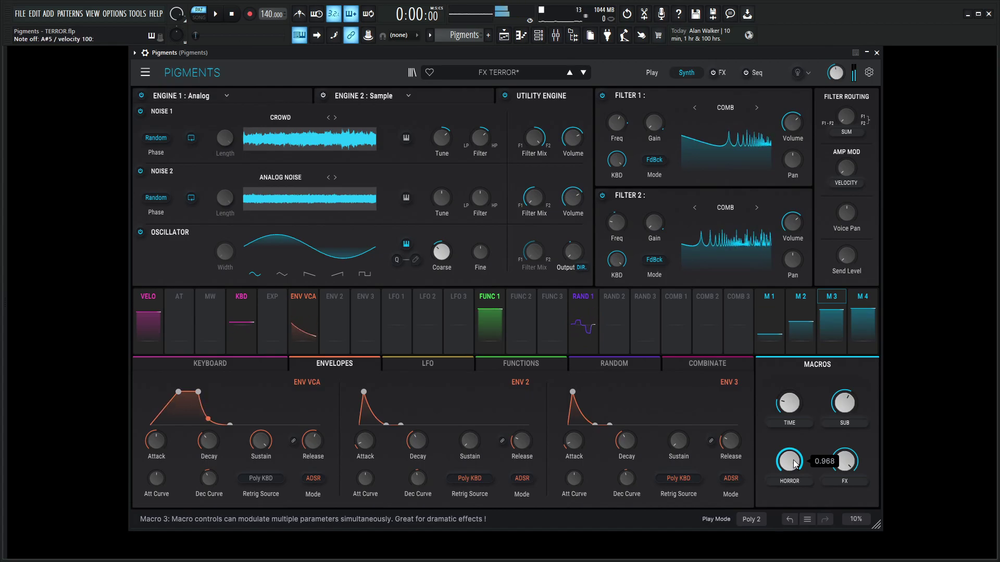
{"action": "key", "text": "y"}
{"action": "key", "text": "w"}
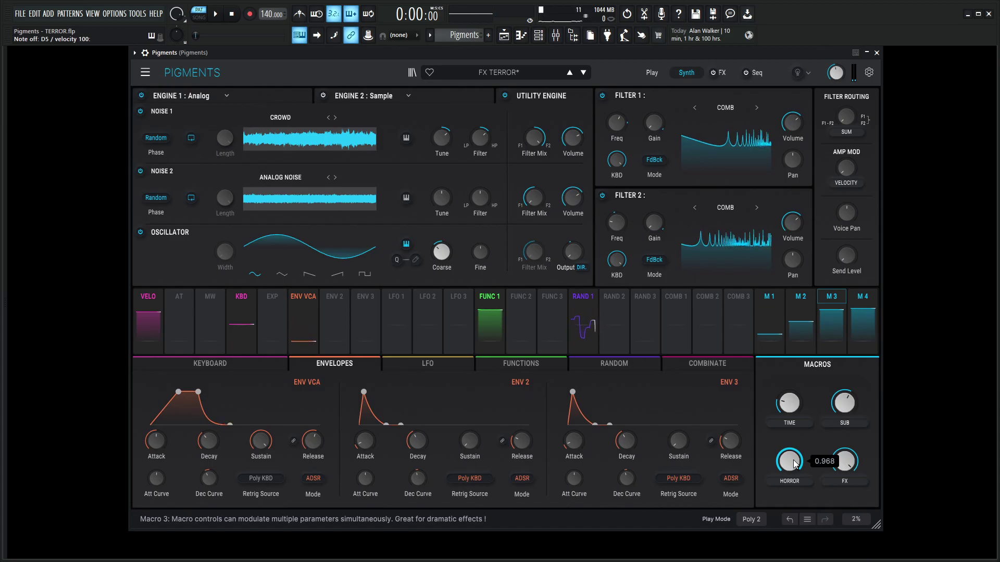
{"action": "key", "text": "v"}
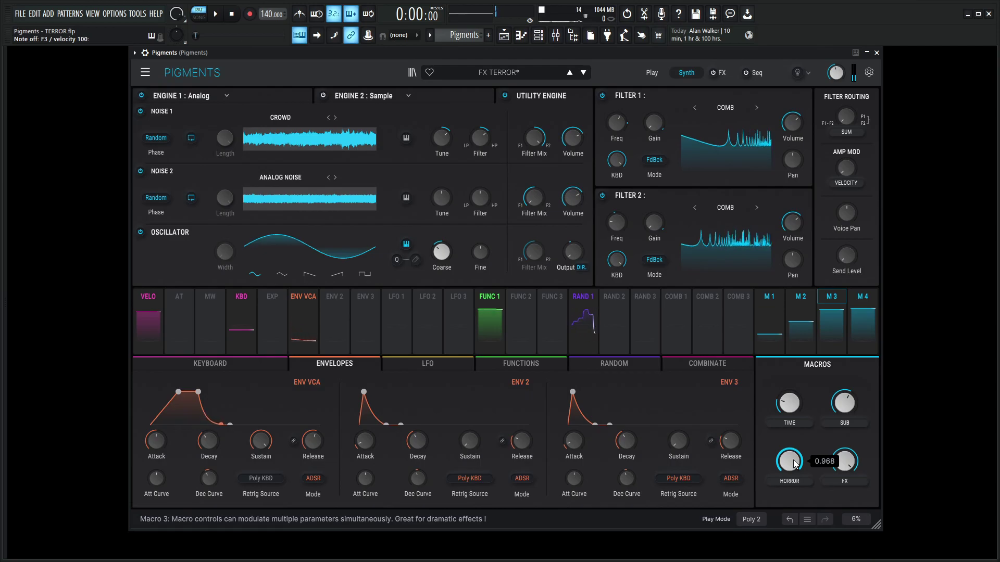
{"action": "key", "text": "b"}
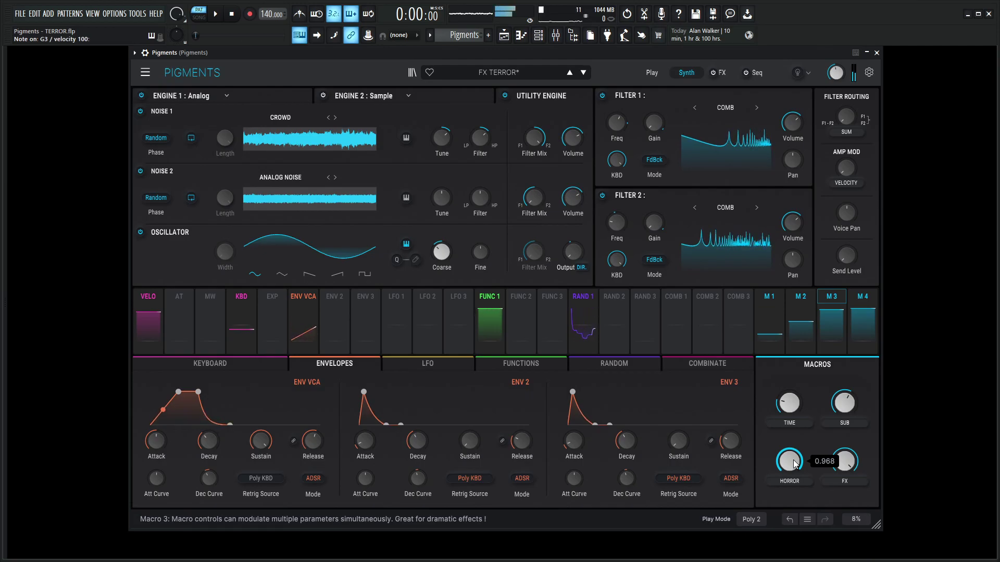
{"action": "key", "text": "comma"}
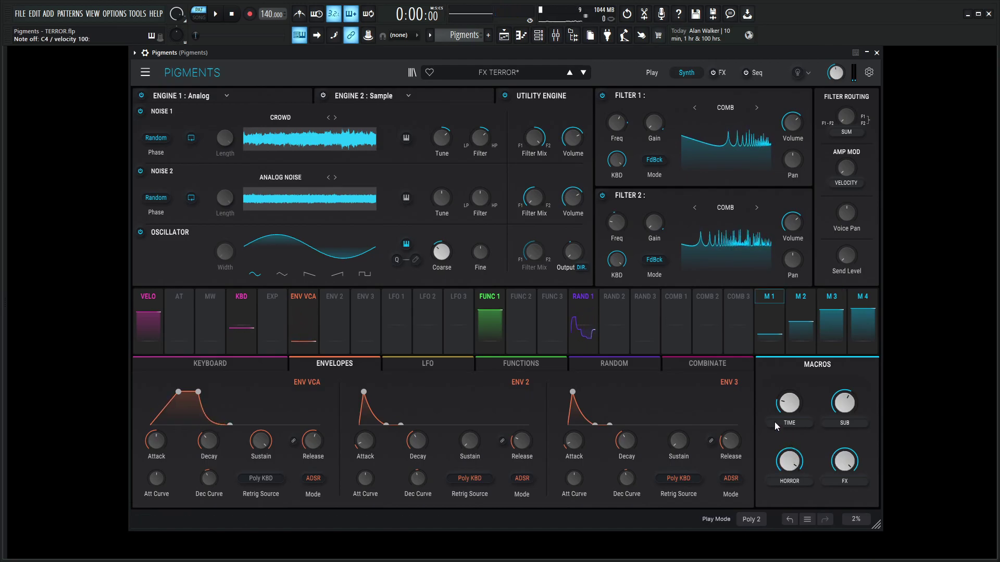
Show the Function 1 modulation curve editor in the FUNCTIONS tab.
{"action": "mouse_move", "coordinate": [613, 260]}
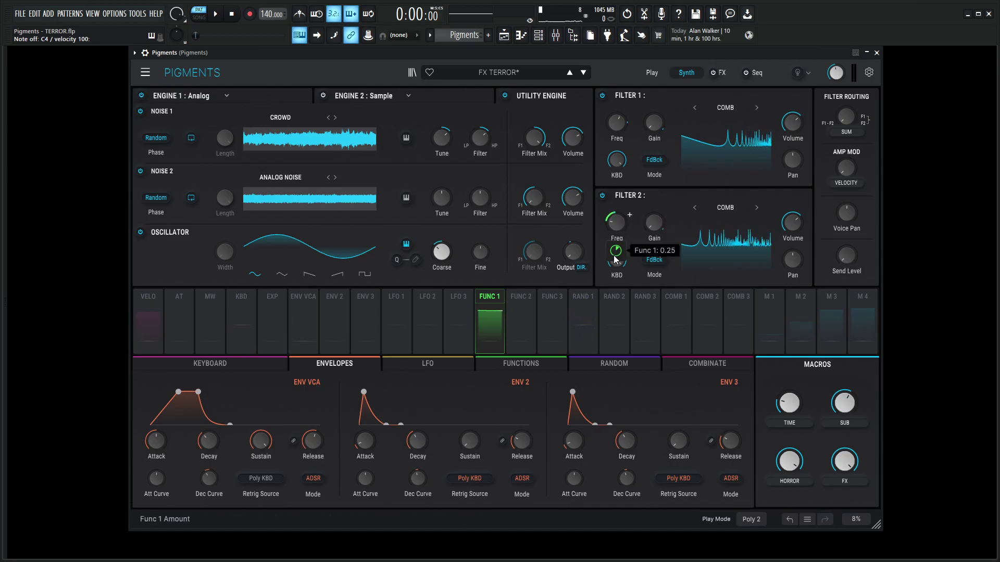
{"action": "mouse_move", "coordinate": [622, 141]}
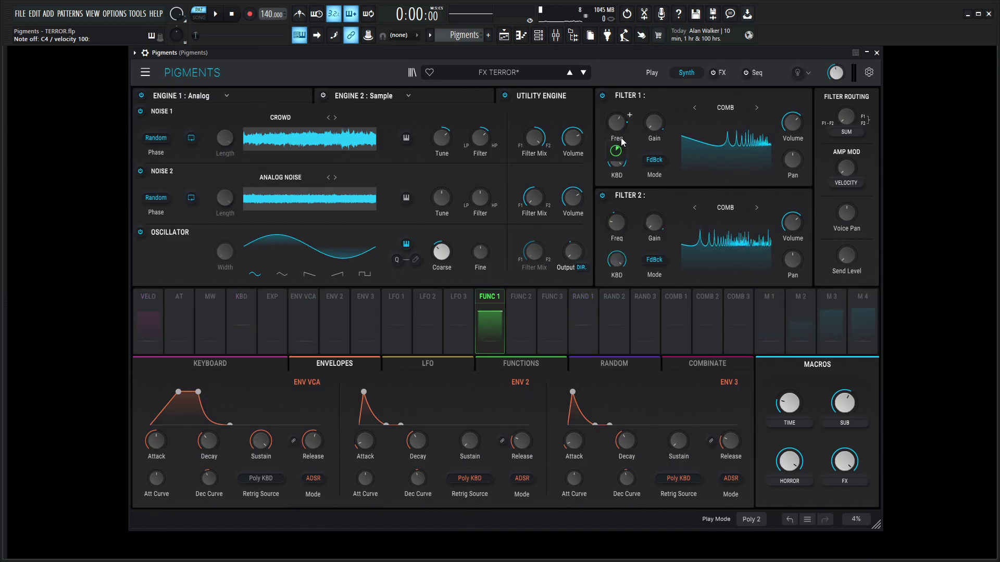
{"action": "left_click", "coordinate": [520, 365]}
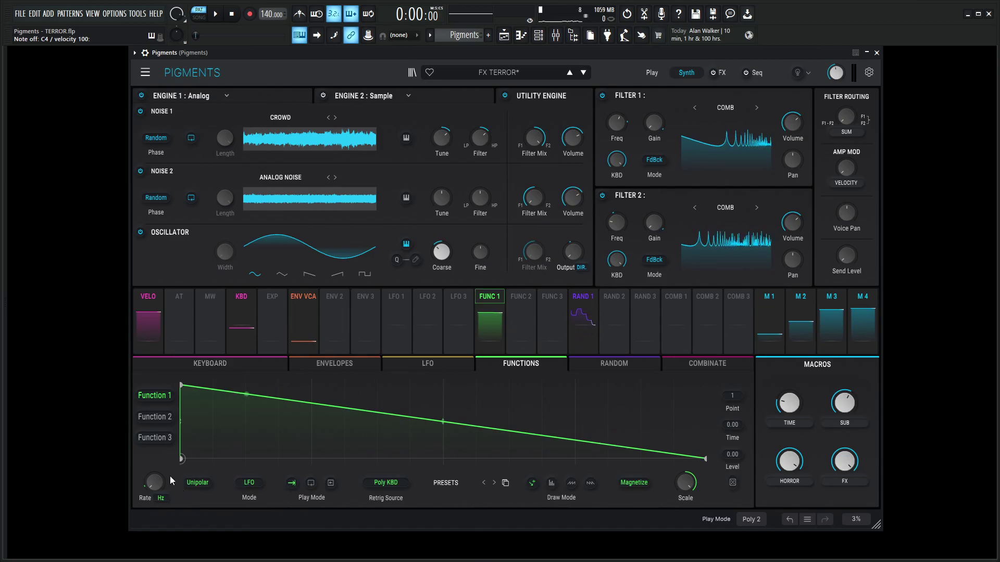
Set the TIME macro to about 0.10.
{"action": "mouse_move", "coordinate": [156, 486]}
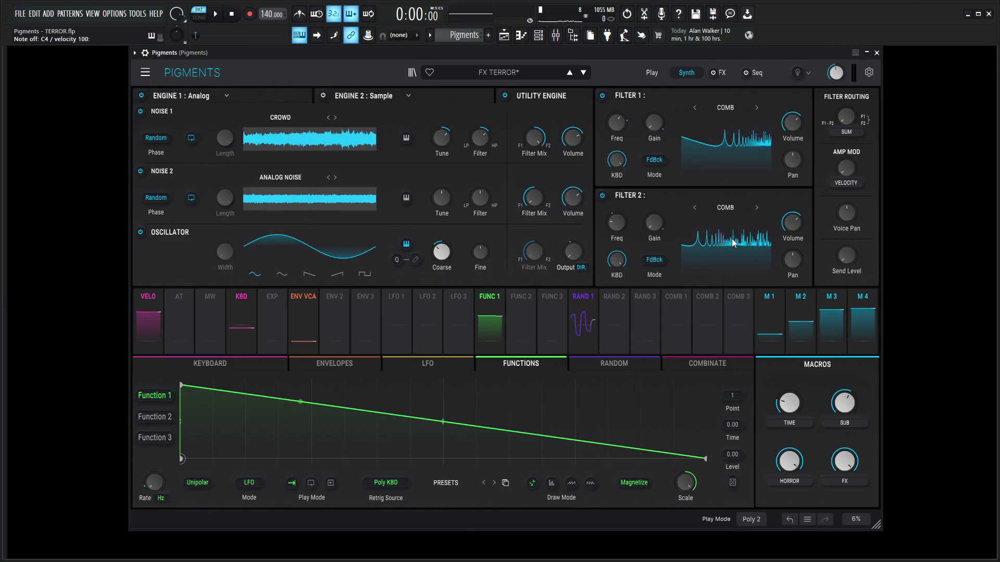
{"action": "left_click_drag", "start_coordinate": [789, 402], "coordinate": [789, 379]}
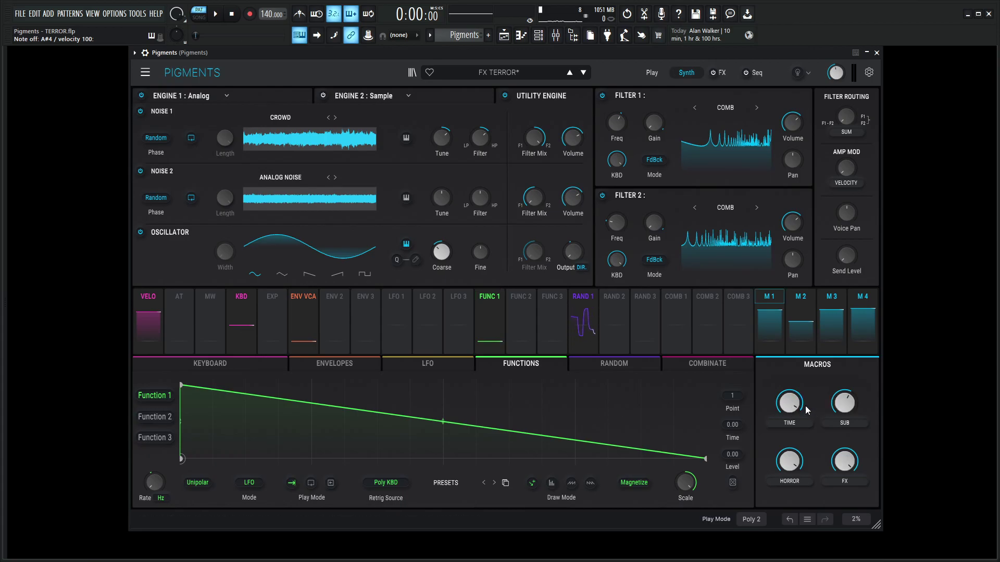
{"action": "scroll", "coordinate": [805, 409], "scroll_direction": "down", "scroll_amount": 10}
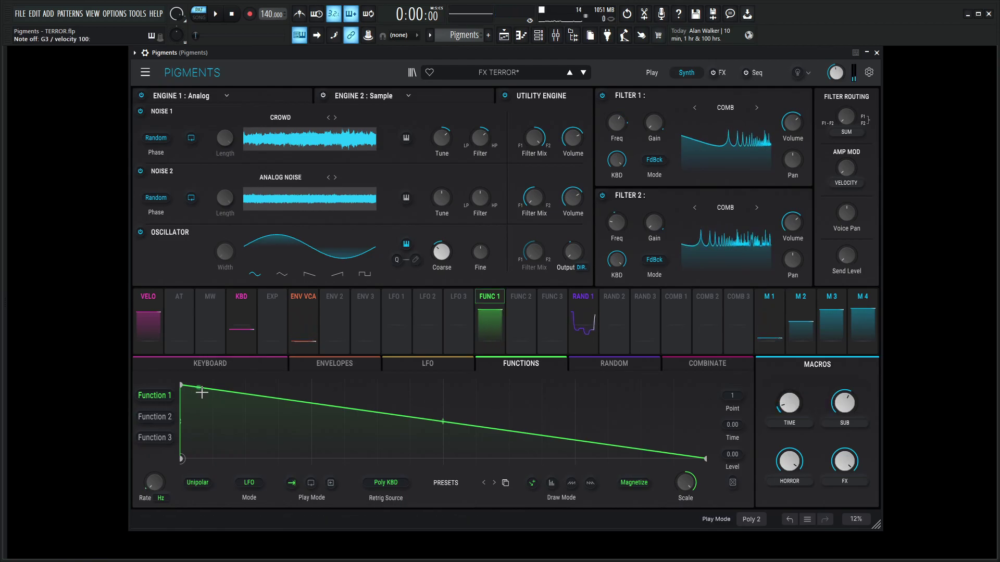
Settle TIME at about 0.42, raise SUB to about 0.94, and return HORROR to full.
{"action": "scroll", "coordinate": [789, 403], "scroll_direction": "up", "scroll_amount": 5}
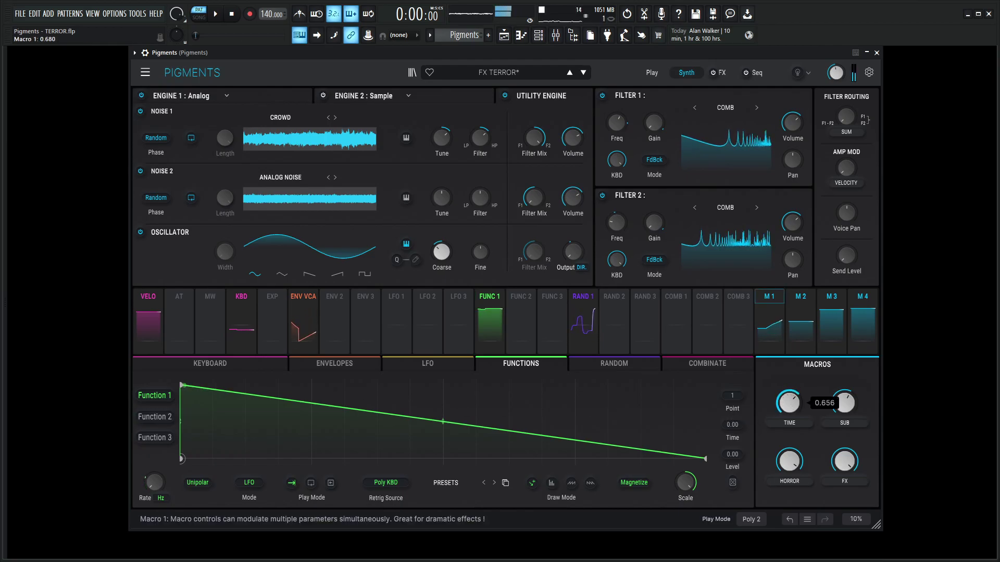
{"action": "scroll", "coordinate": [789, 403], "scroll_direction": "up", "scroll_amount": 5}
{"action": "scroll", "coordinate": [798, 408], "scroll_direction": "down", "scroll_amount": 8}
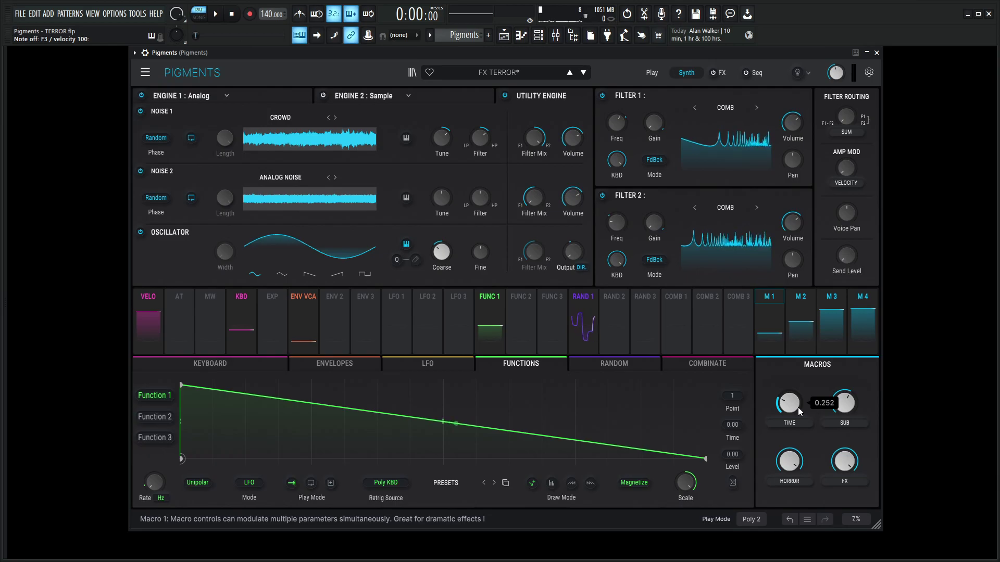
{"action": "mouse_move", "coordinate": [798, 408]}
{"action": "left_mouse_down"}
{"action": "mouse_move", "coordinate": [798, 375]}
{"action": "mouse_move", "coordinate": [798, 420]}
{"action": "mouse_move", "coordinate": [798, 356]}
{"action": "mouse_move", "coordinate": [789, 410]}
{"action": "left_mouse_up"}
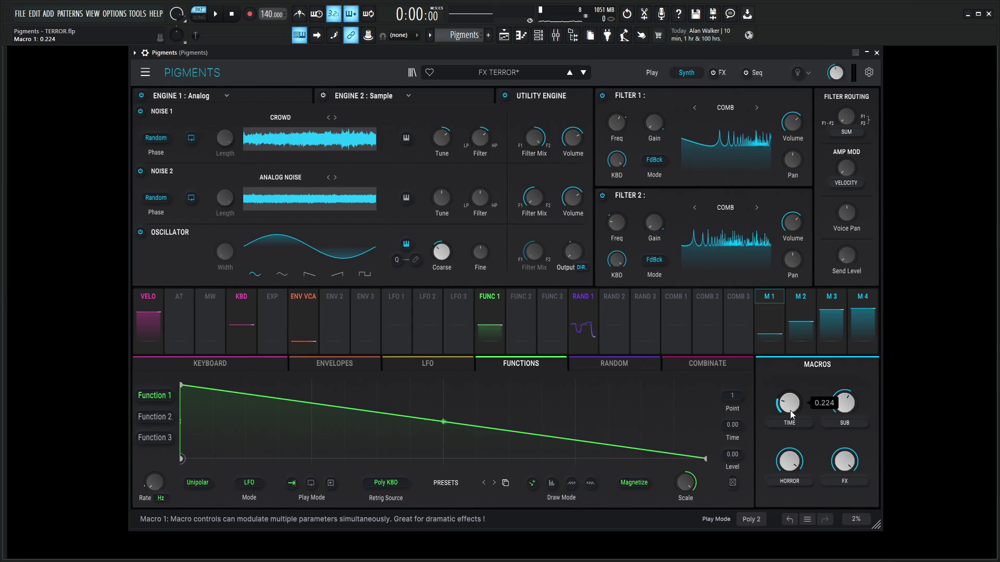
{"action": "left_click_drag", "start_coordinate": [790, 414], "coordinate": [790, 408]}
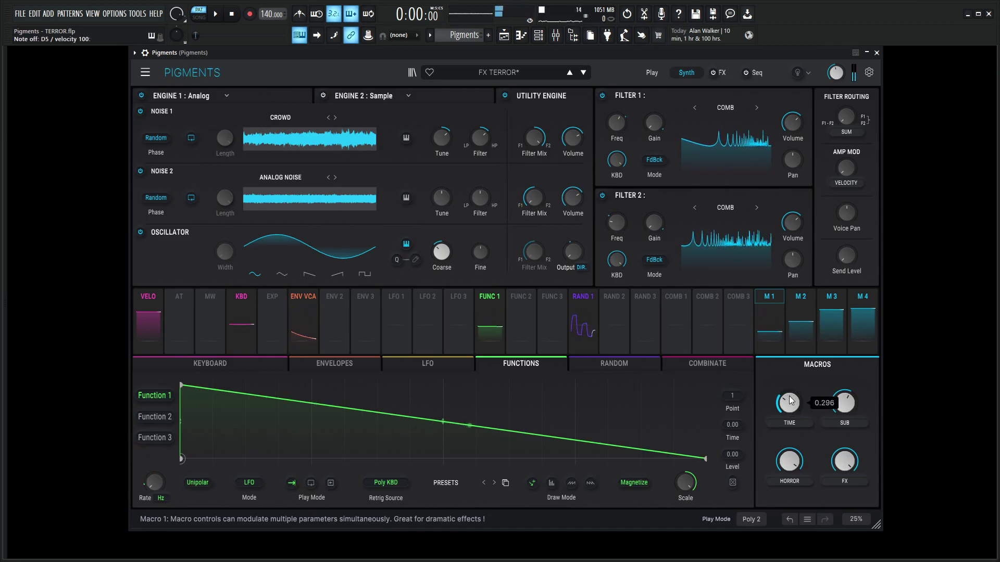
{"action": "left_click_drag", "start_coordinate": [789, 408], "coordinate": [790, 375]}
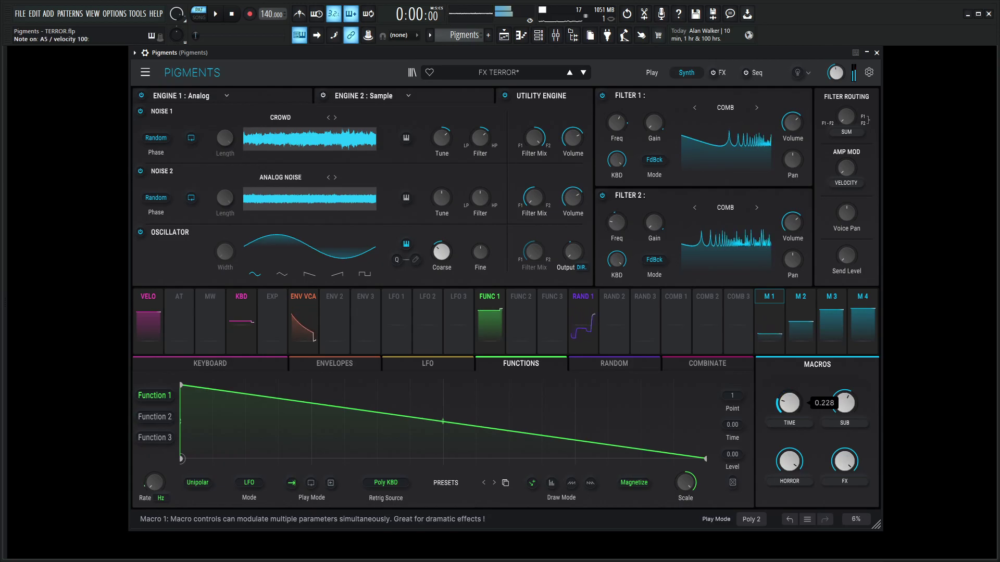
{"action": "left_click_drag", "start_coordinate": [796, 412], "coordinate": [796, 409]}
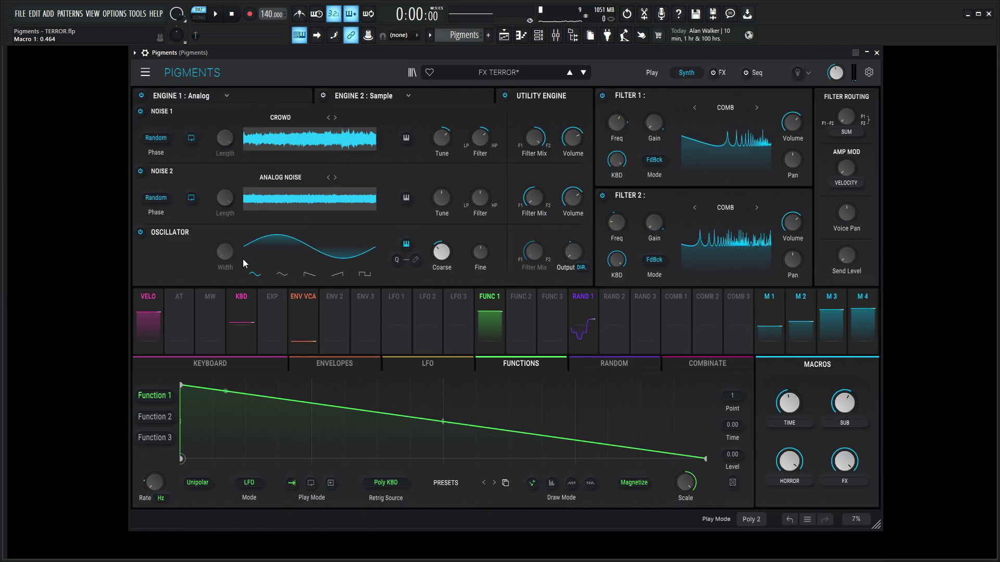
{"action": "mouse_move", "coordinate": [835, 408]}
{"action": "left_mouse_down"}
{"action": "mouse_move", "coordinate": [835, 388]}
{"action": "mouse_move", "coordinate": [845, 414]}
{"action": "left_mouse_up"}
{"action": "left_click_drag", "start_coordinate": [789, 461], "coordinate": [790, 417]}
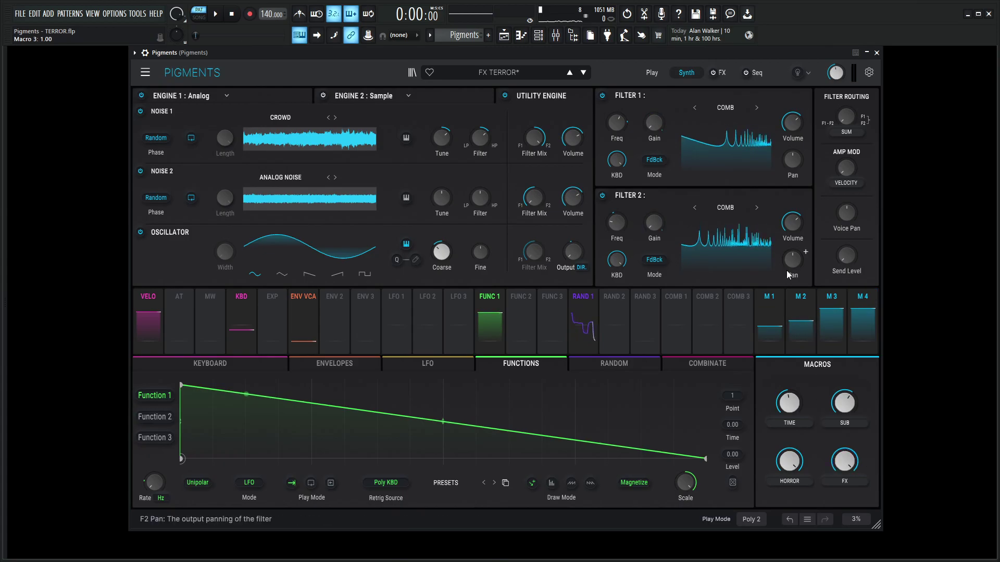
Show the FX A chain and bypass PS Delay and Delay, leaving only the Hard Clip Distortion.
{"action": "left_click", "coordinate": [724, 73]}
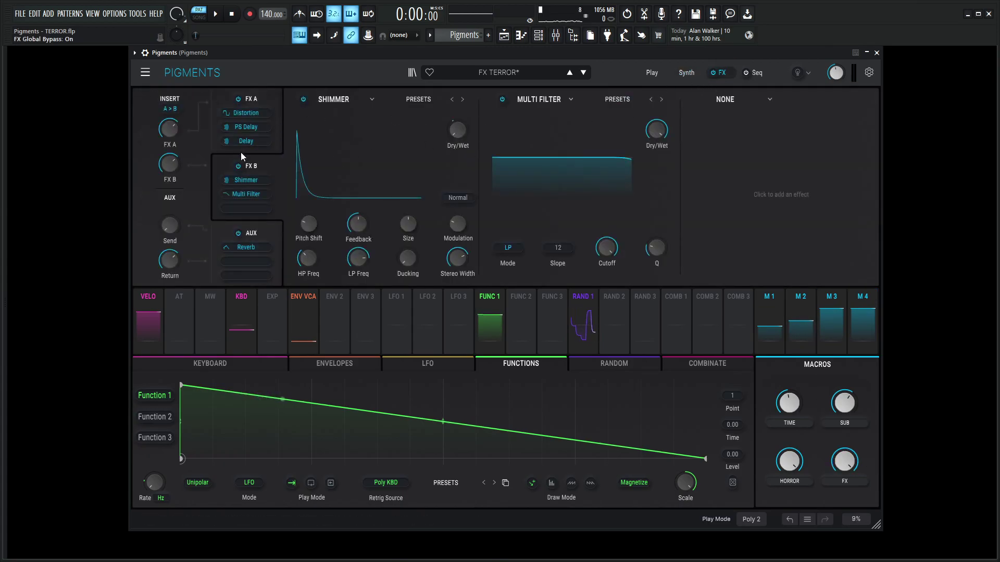
{"action": "left_click", "coordinate": [261, 95]}
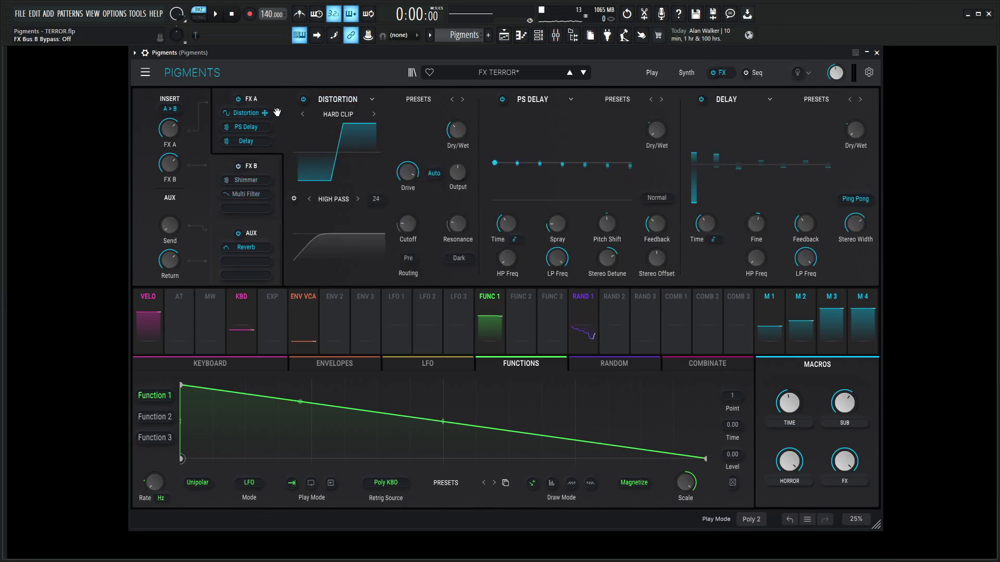
{"action": "left_click", "coordinate": [701, 100]}
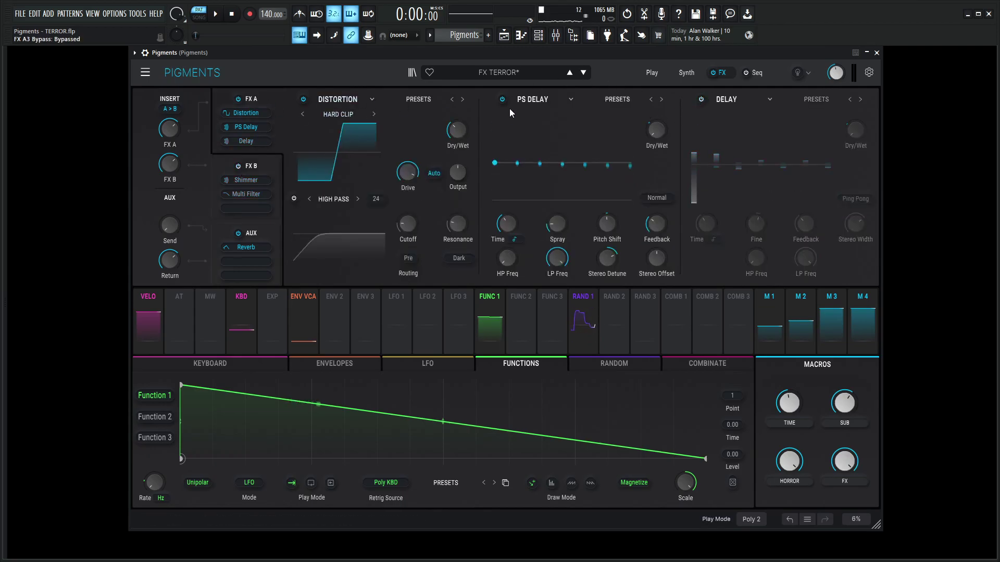
{"action": "left_click", "coordinate": [502, 99]}
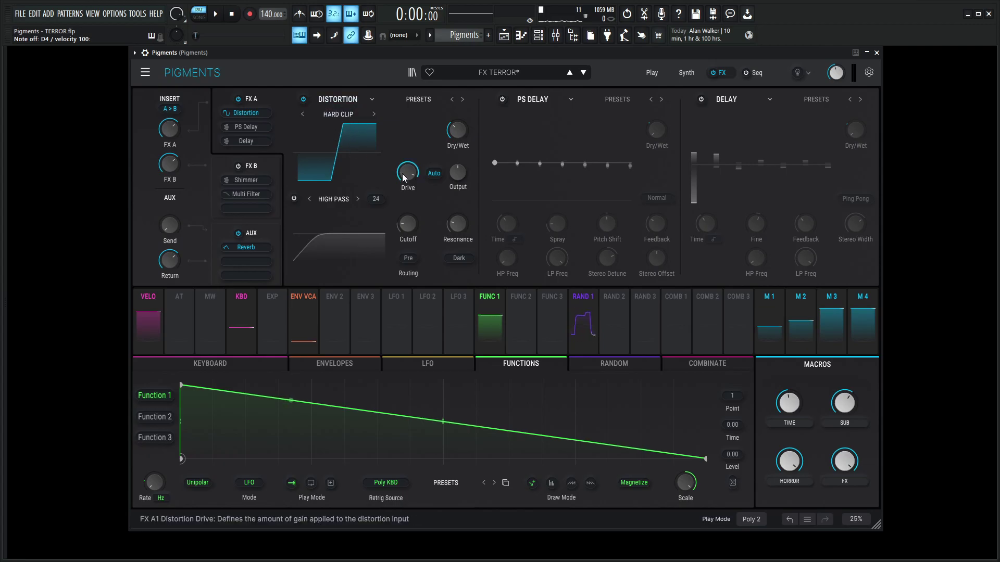
{"action": "mouse_move", "coordinate": [404, 179]}
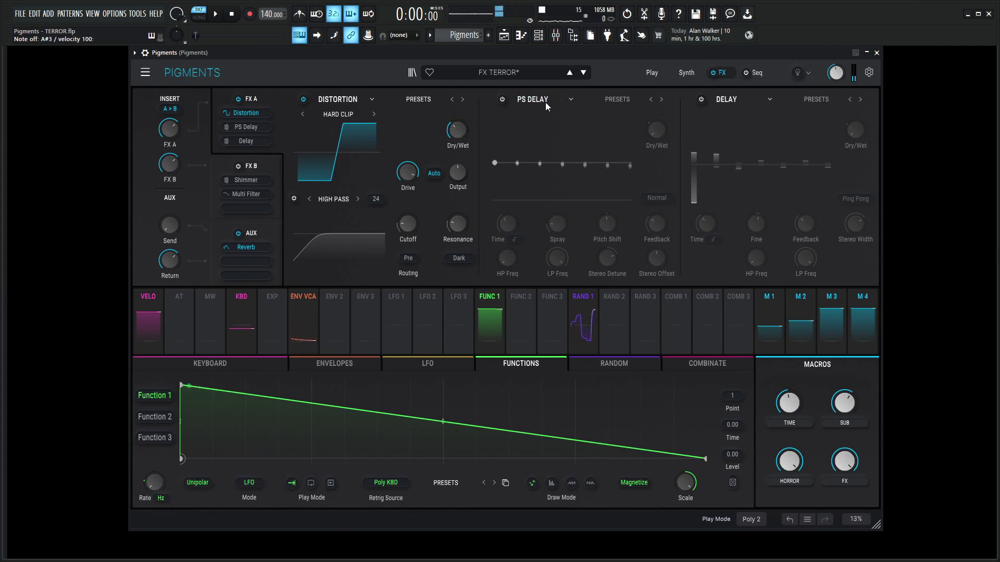
{"action": "left_click", "coordinate": [503, 100]}
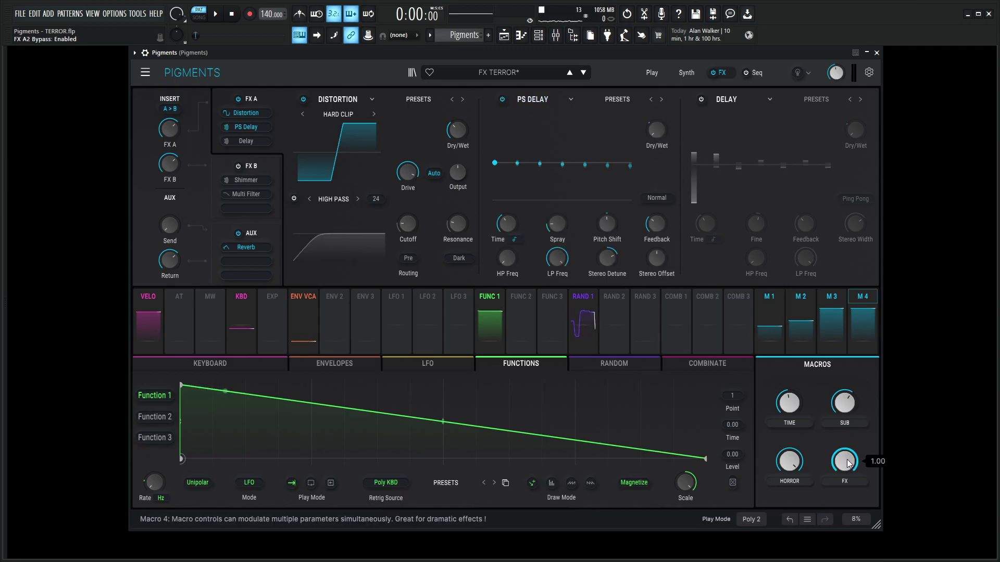
{"action": "left_click_drag", "start_coordinate": [847, 459], "coordinate": [665, 126]}
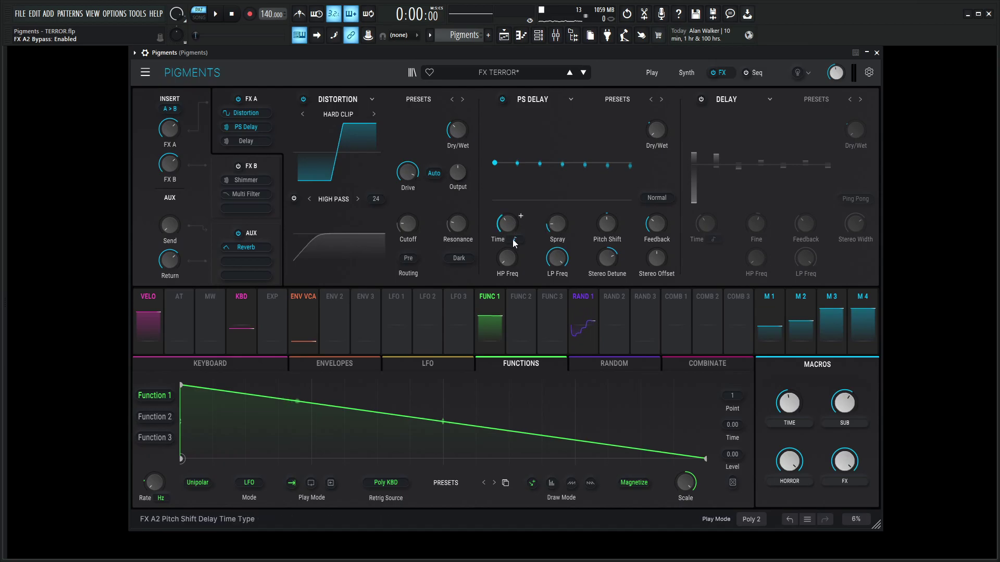
{"action": "key", "text": "z"}
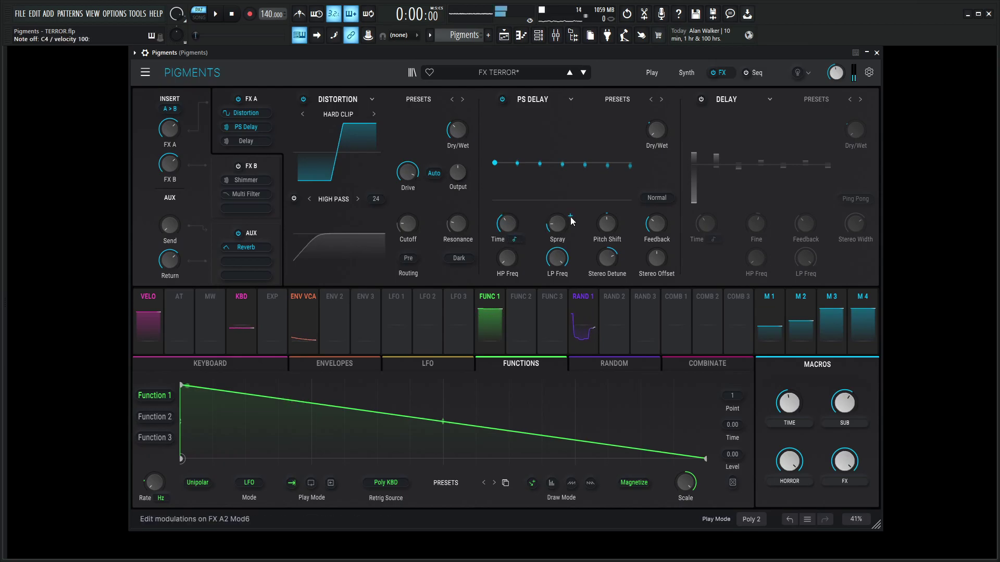
{"action": "key", "text": "n"}
{"action": "key", "text": "comma"}
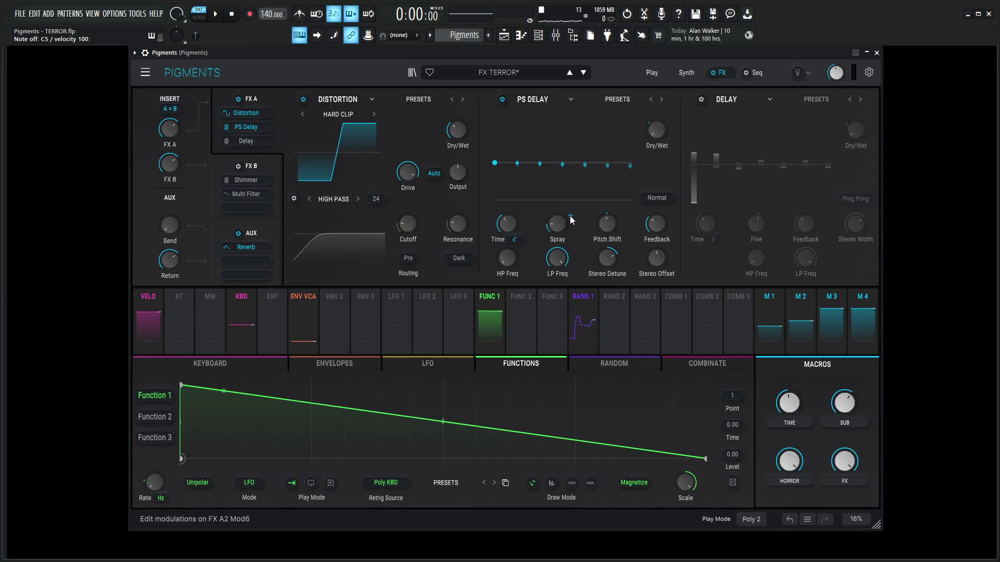
{"action": "mouse_move", "coordinate": [555, 227]}
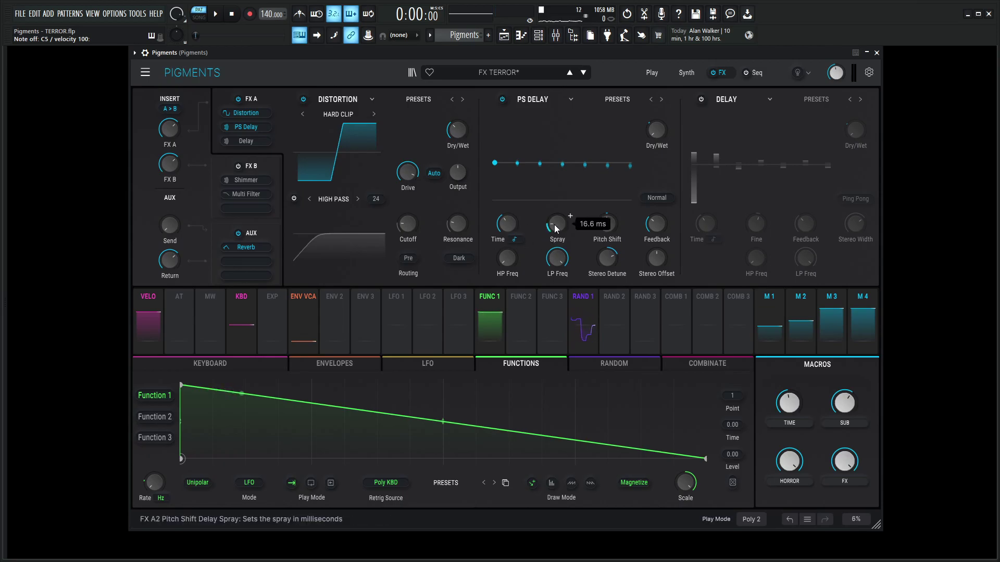
{"action": "mouse_move", "coordinate": [609, 225]}
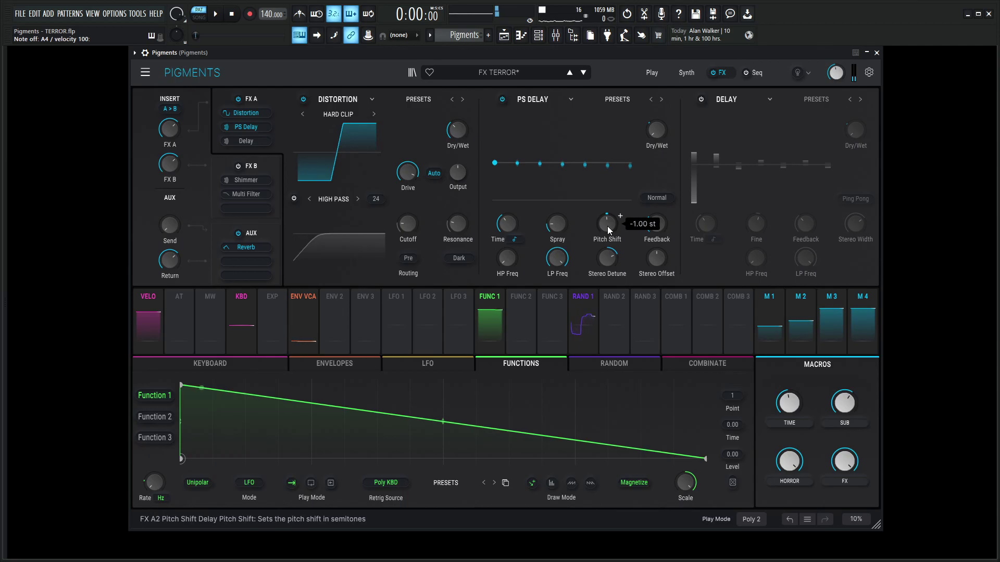
{"action": "mouse_move", "coordinate": [657, 227]}
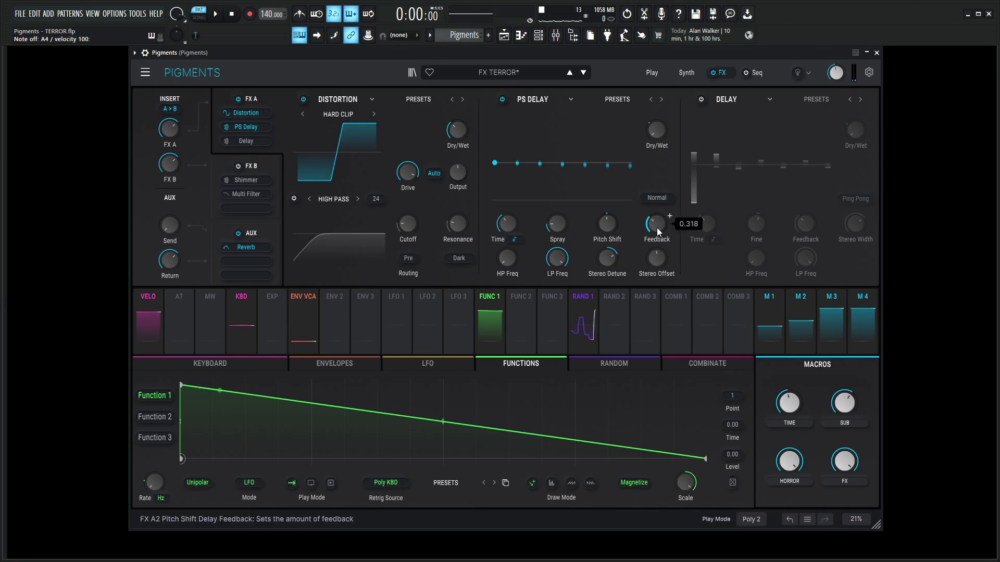
{"action": "mouse_move", "coordinate": [506, 258]}
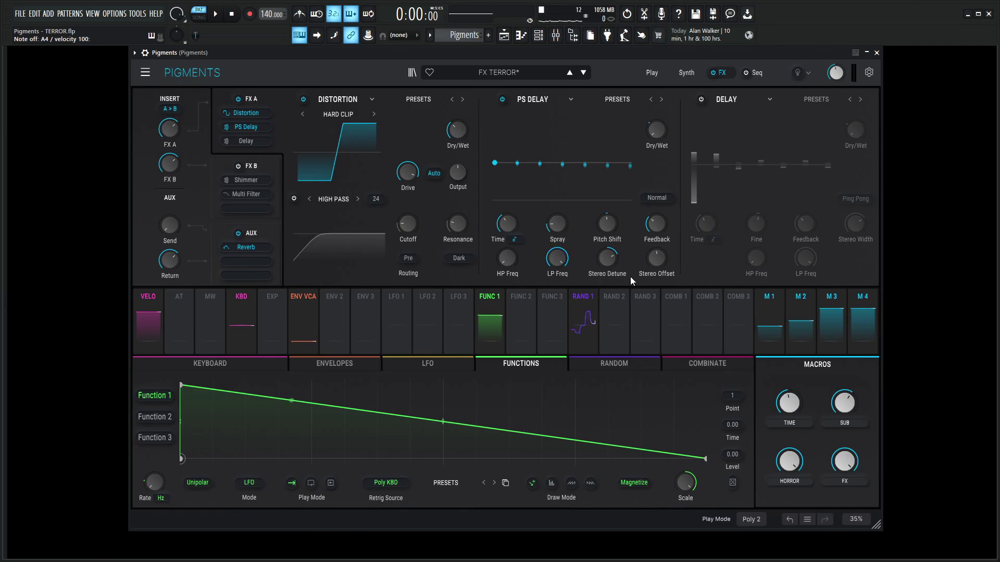
Enable the FX A Delay and check its Ping Pong mode and 0.30 FX-macro Dry/Wet modulation.
{"action": "mouse_move", "coordinate": [607, 259]}
{"action": "left_click", "coordinate": [702, 99]}
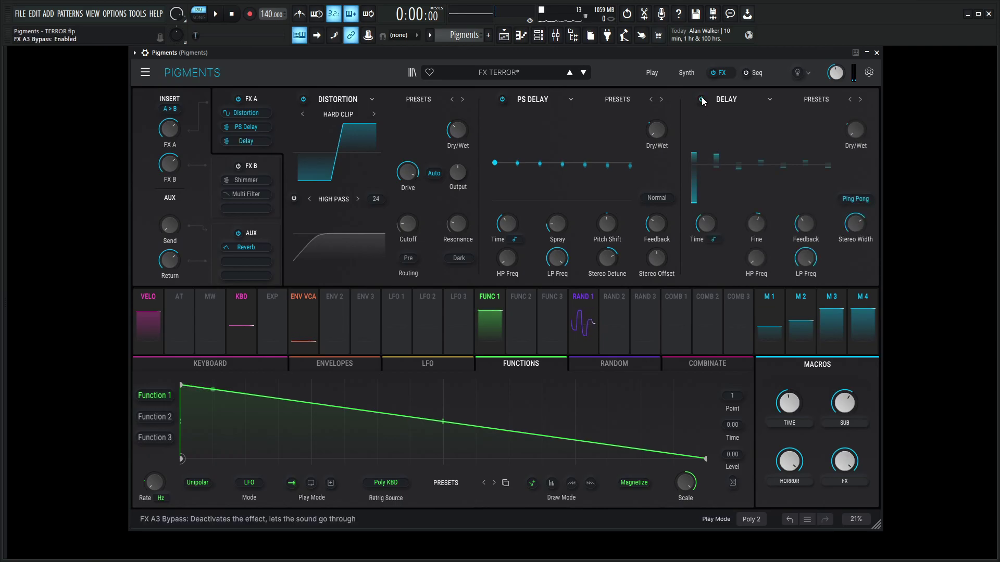
{"action": "mouse_move", "coordinate": [709, 225]}
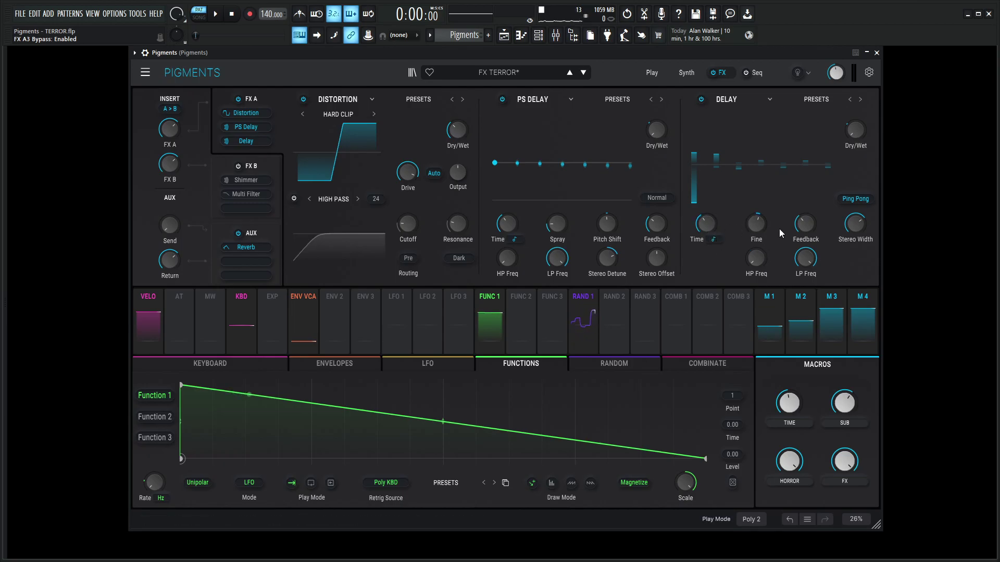
{"action": "mouse_move", "coordinate": [758, 228]}
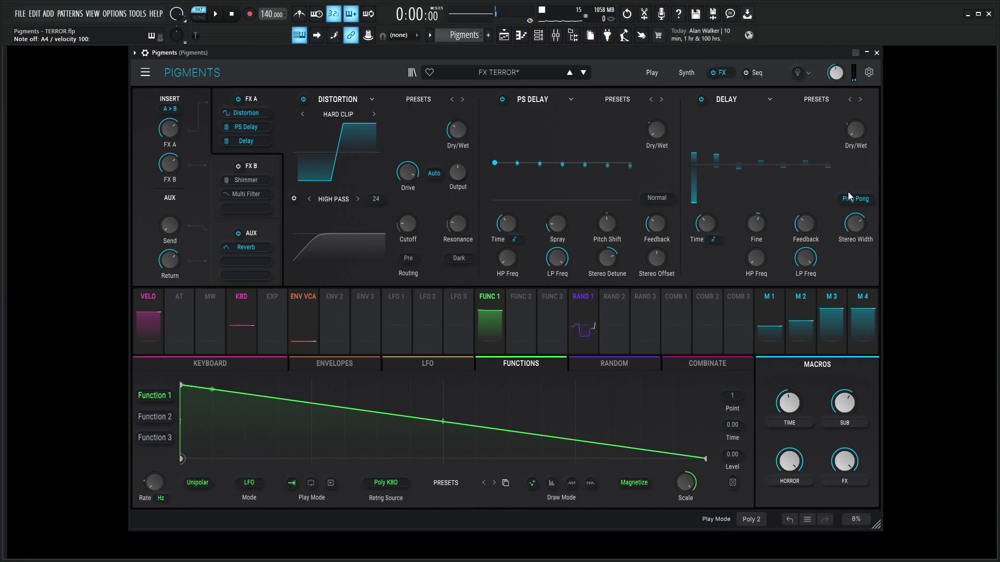
{"action": "mouse_move", "coordinate": [809, 228]}
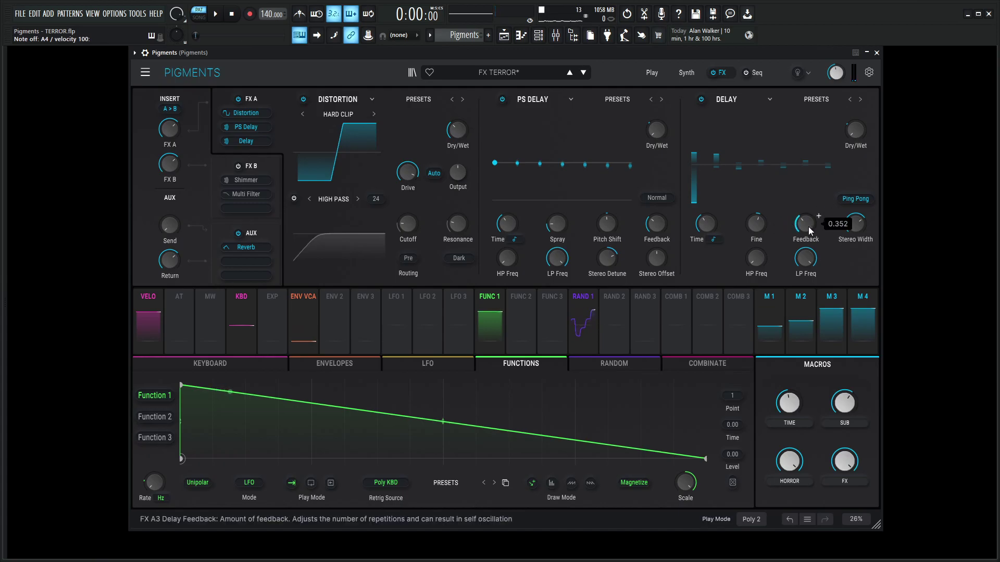
{"action": "mouse_move", "coordinate": [855, 231]}
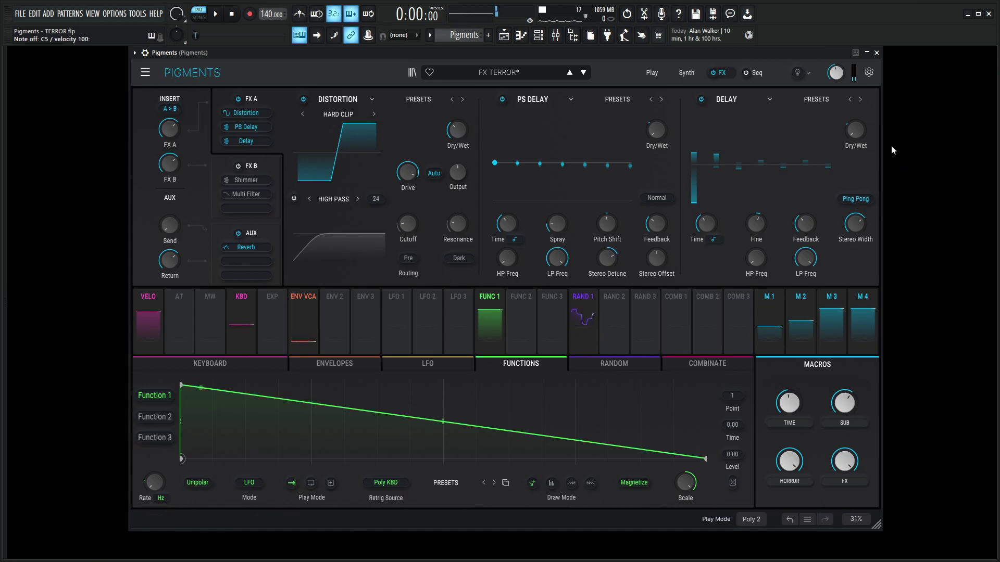
{"action": "mouse_move", "coordinate": [854, 160]}
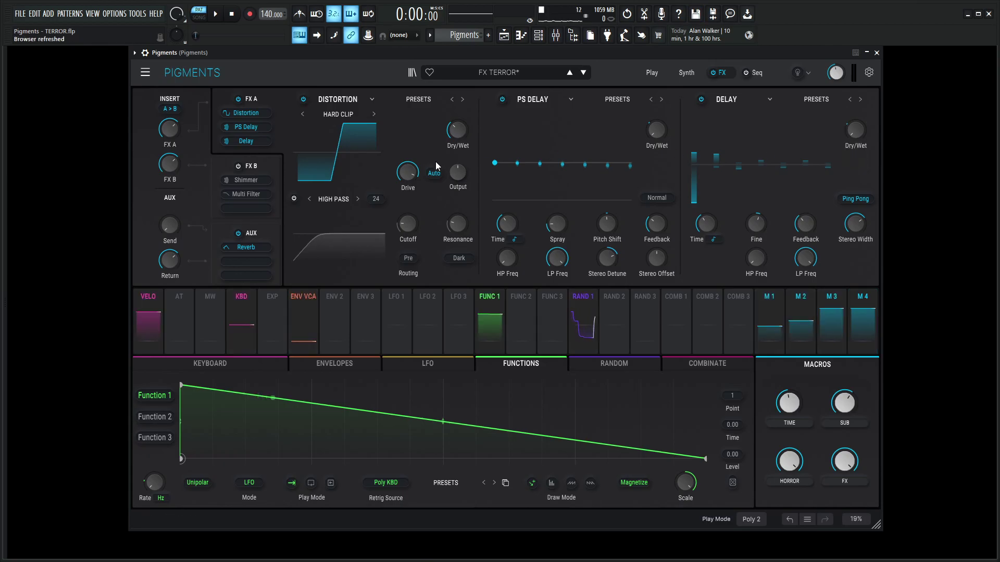
Show the FX B chain, enable the Shimmer reverb, and review its settings, including 0.750 Stereo Width.
{"action": "left_click", "coordinate": [266, 170]}
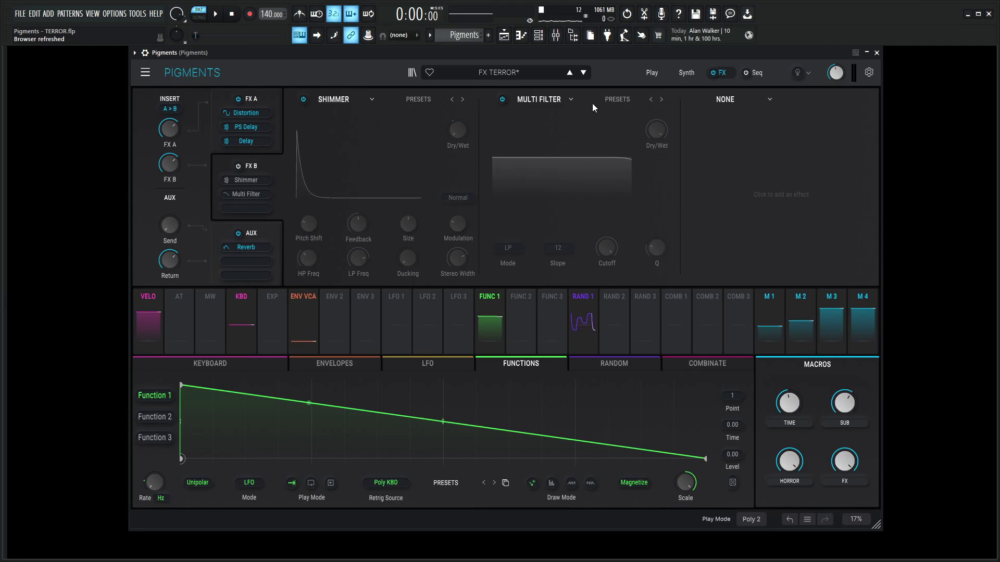
{"action": "left_click", "coordinate": [227, 180]}
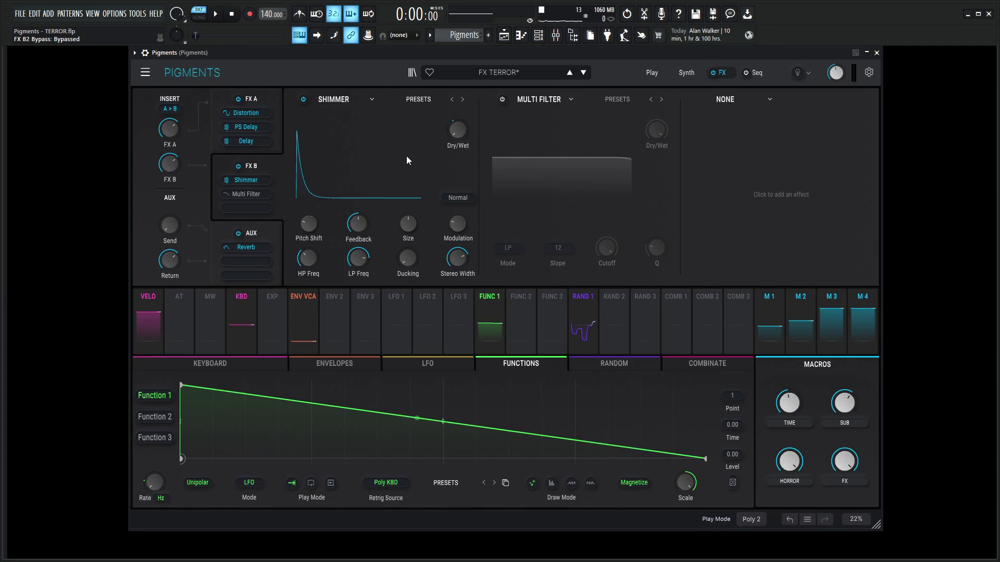
{"action": "mouse_move", "coordinate": [459, 134]}
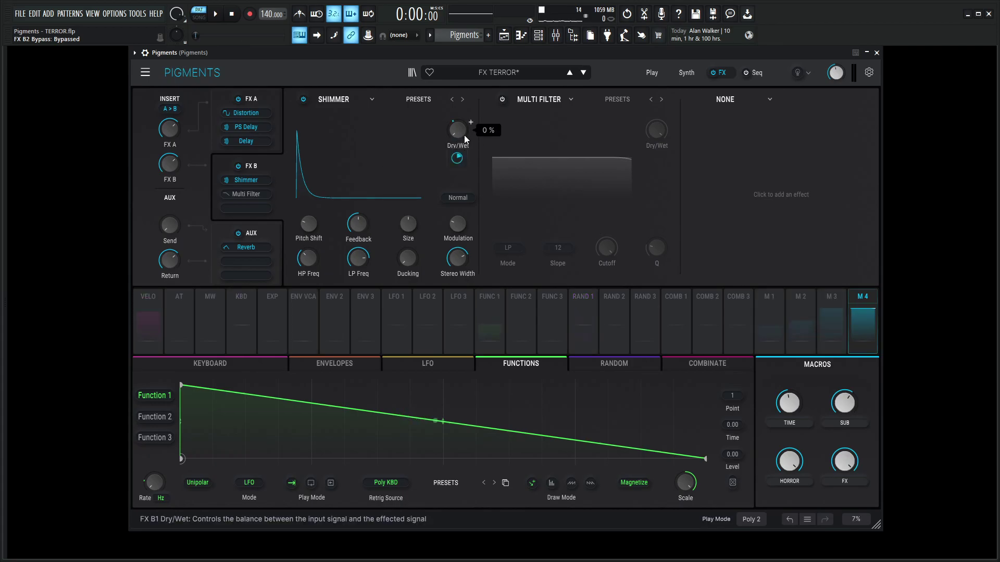
{"action": "mouse_move", "coordinate": [461, 164]}
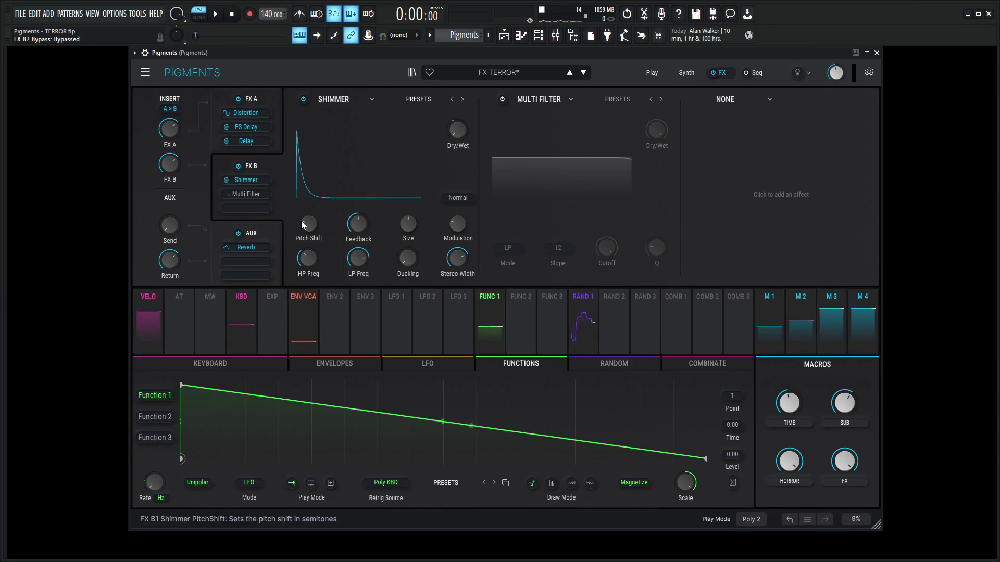
{"action": "mouse_move", "coordinate": [311, 233]}
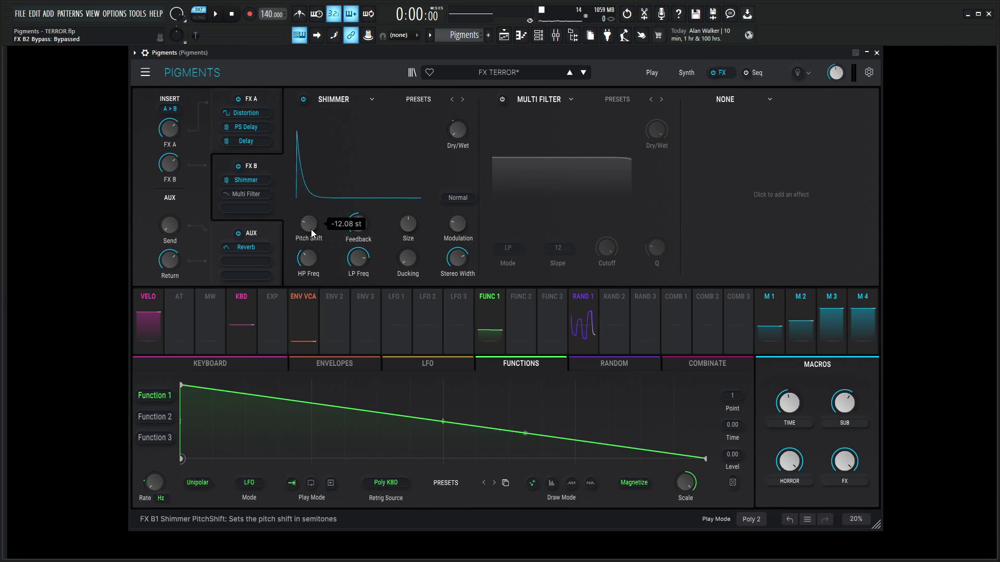
{"action": "mouse_move", "coordinate": [357, 225]}
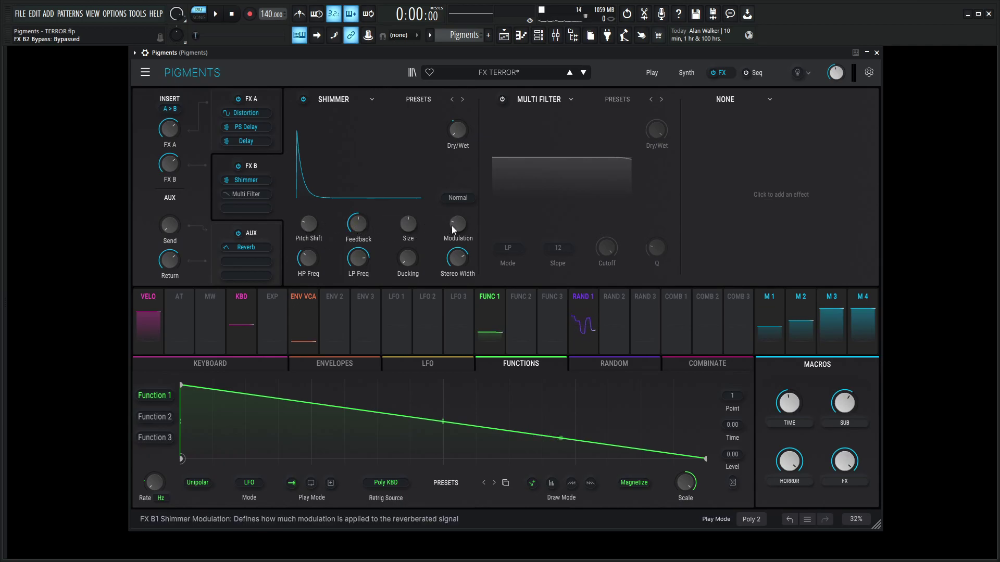
{"action": "mouse_move", "coordinate": [452, 225]}
{"action": "mouse_move", "coordinate": [312, 257]}
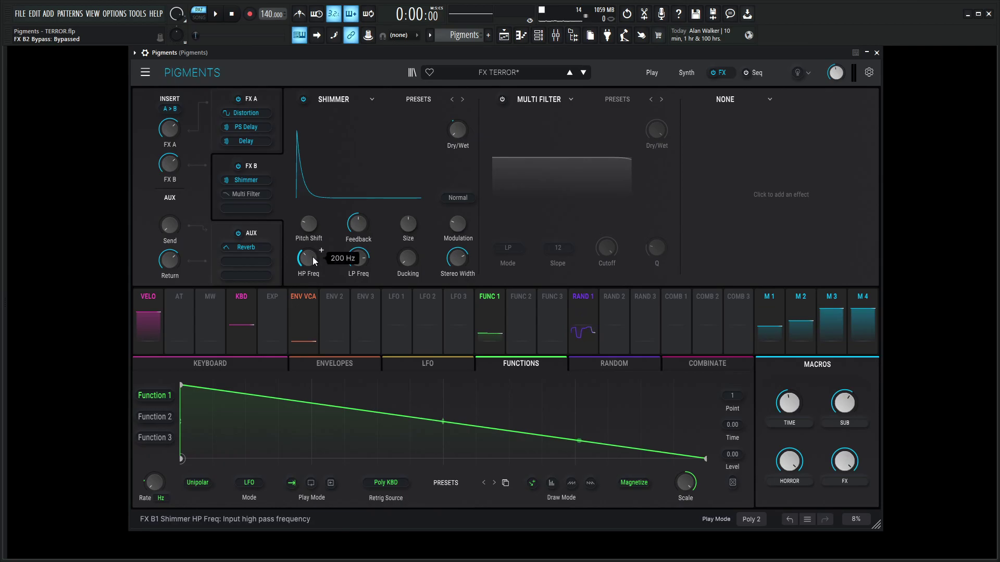
{"action": "mouse_move", "coordinate": [356, 265]}
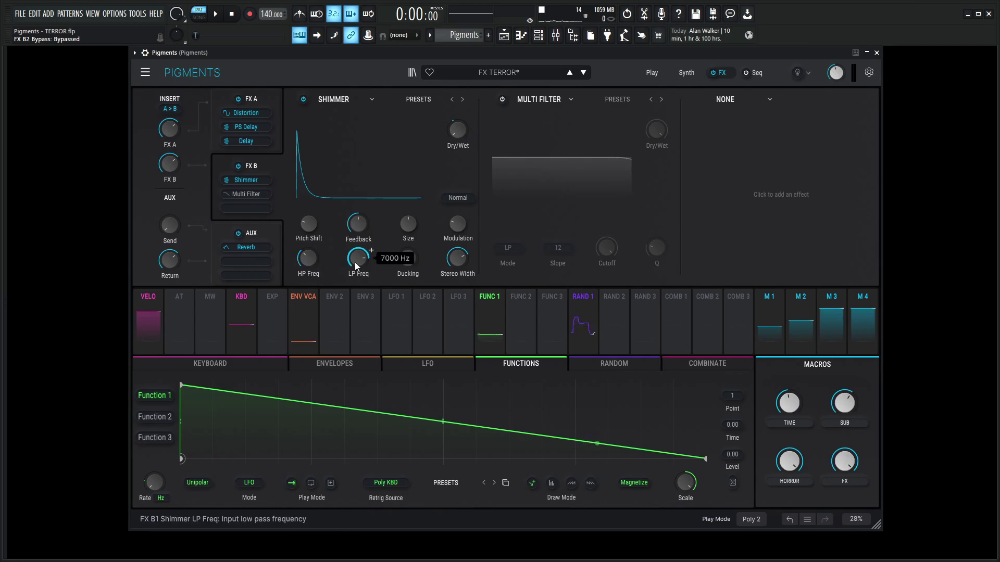
{"action": "mouse_move", "coordinate": [455, 261]}
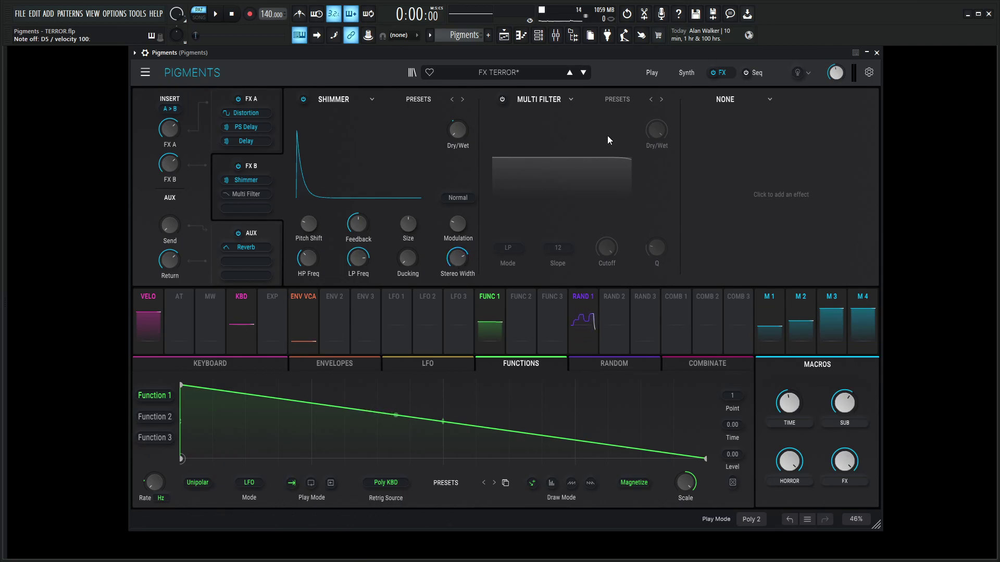
Switch on the Multi Filter effect in FX B.
{"action": "left_click", "coordinate": [502, 100]}
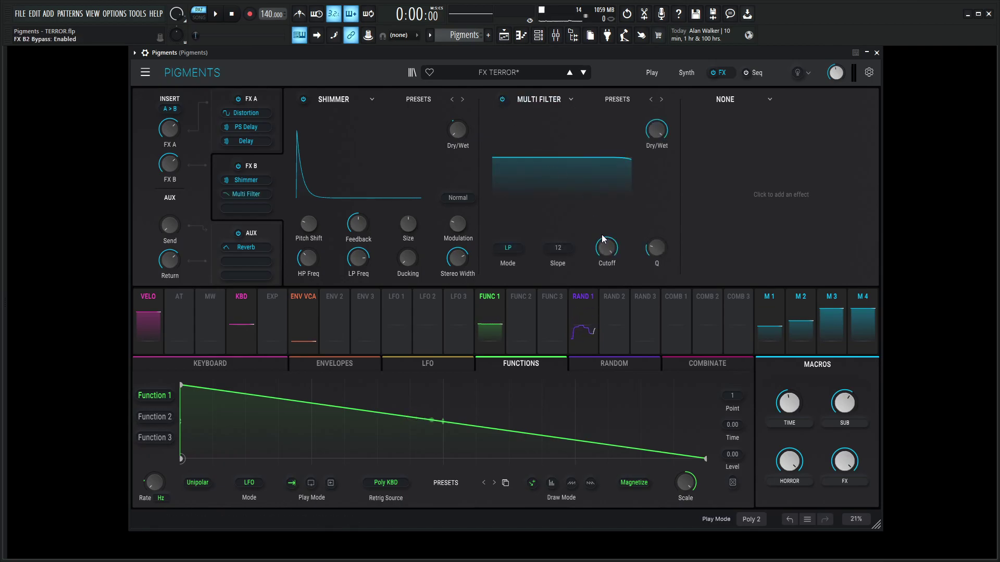
{"action": "mouse_move", "coordinate": [605, 253]}
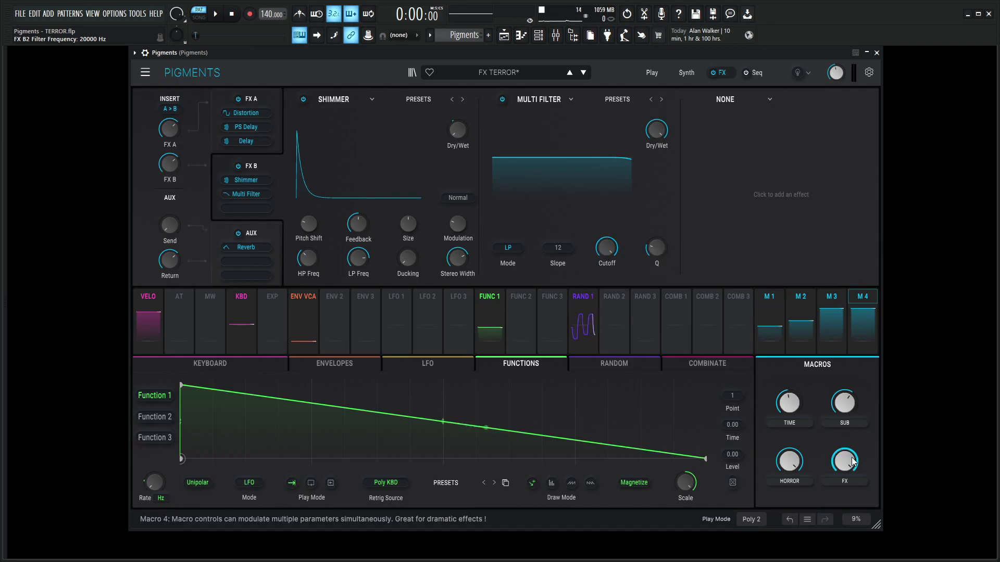
{"action": "mouse_move", "coordinate": [853, 461]}
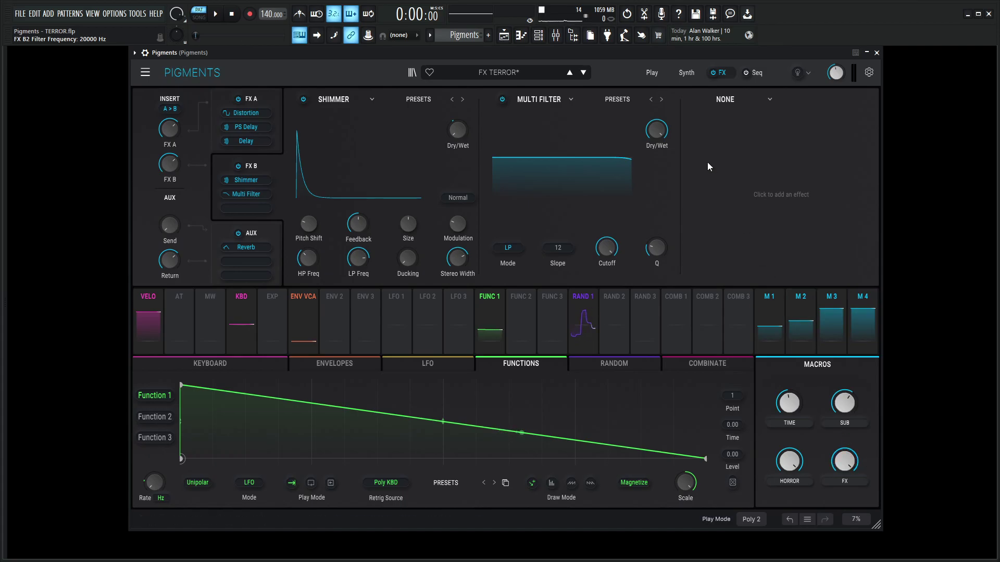
{"action": "left_click", "coordinate": [688, 71]}
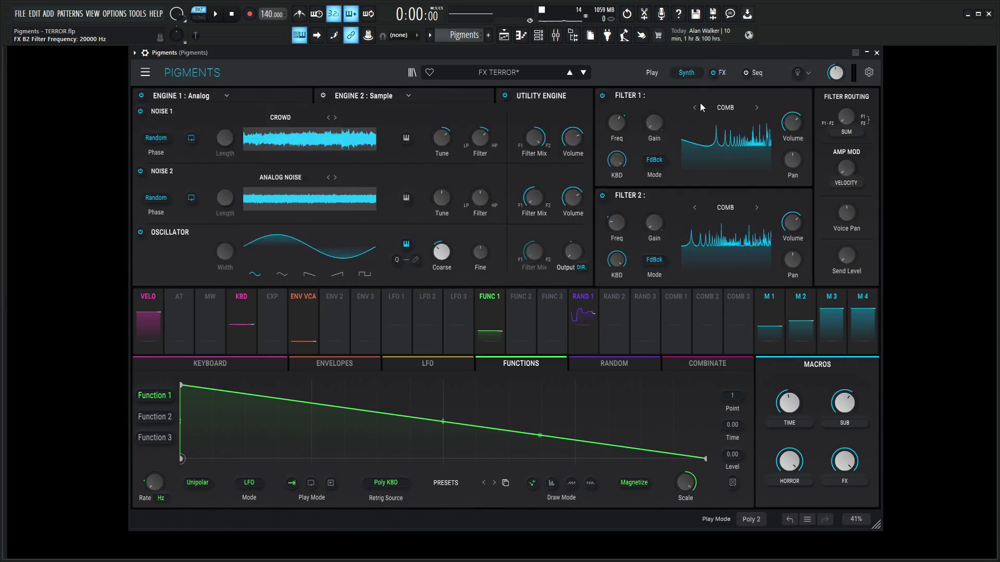
{"action": "left_click", "coordinate": [724, 73]}
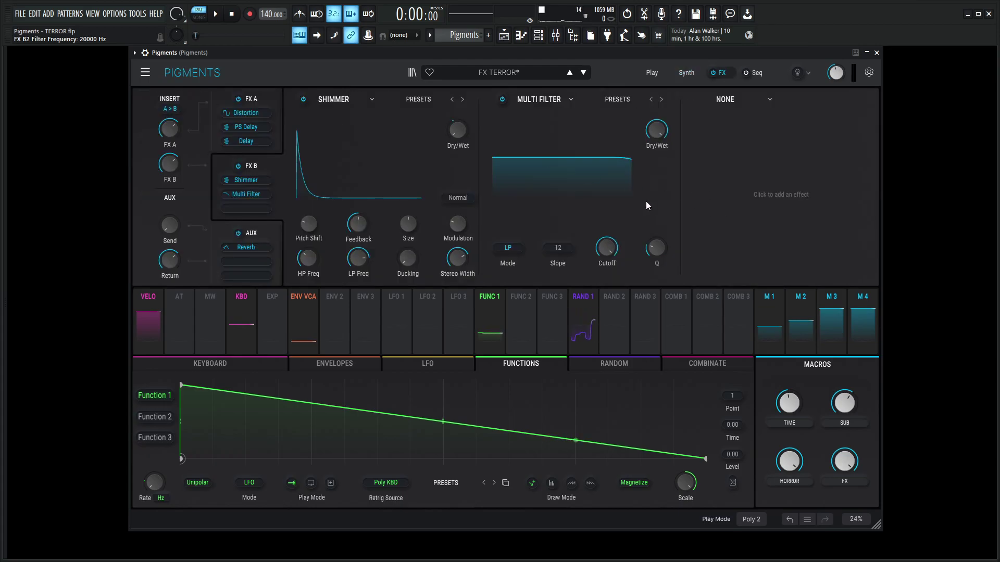
Sweep the Multi Filter cutoff down to about 3126 Hz and back to 20000 Hz, then return to the synth engines page.
{"action": "mouse_move", "coordinate": [606, 248]}
{"action": "left_mouse_down"}
{"action": "mouse_move", "coordinate": [607, 270]}
{"action": "mouse_move", "coordinate": [612, 253]}
{"action": "left_mouse_up"}
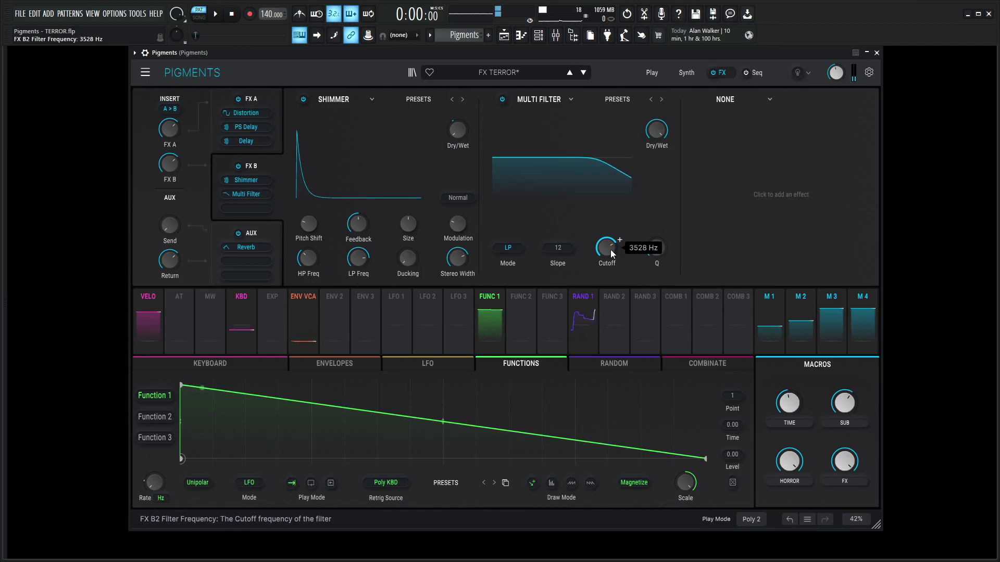
{"action": "scroll", "coordinate": [612, 254], "scroll_direction": "up", "scroll_amount": 10}
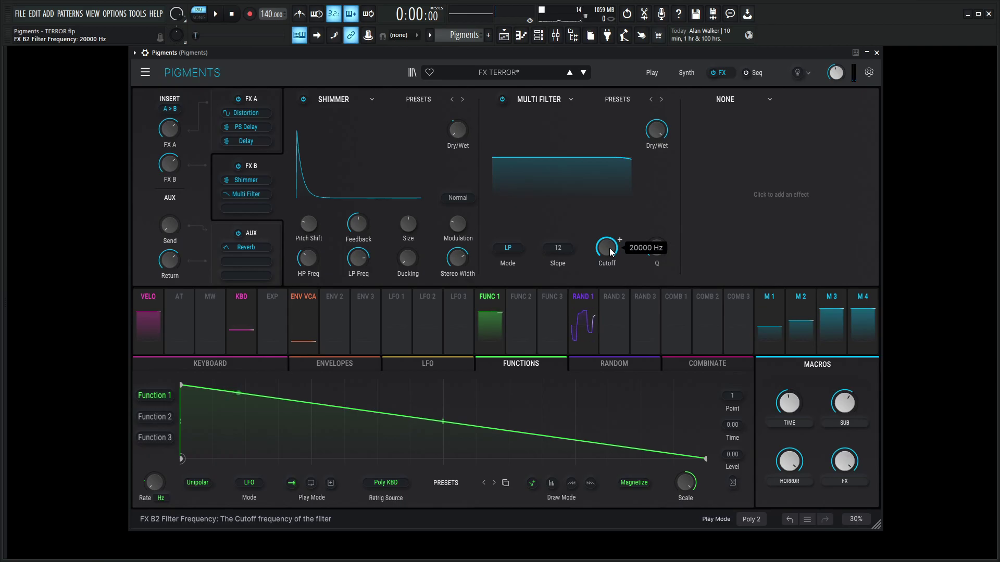
{"action": "scroll", "coordinate": [607, 247], "scroll_direction": "down", "scroll_amount": 15}
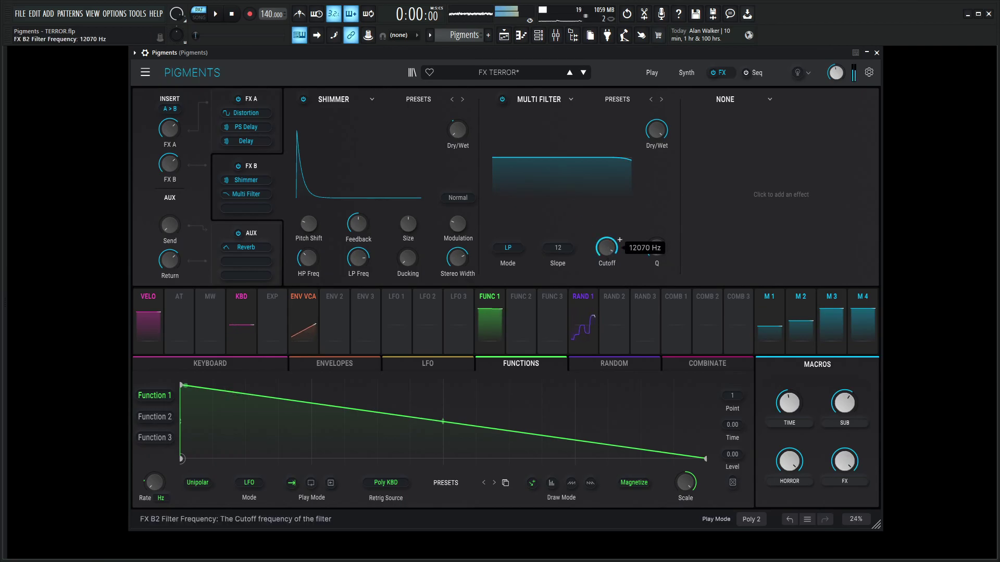
{"action": "scroll", "coordinate": [607, 249], "scroll_direction": "up", "scroll_amount": 15}
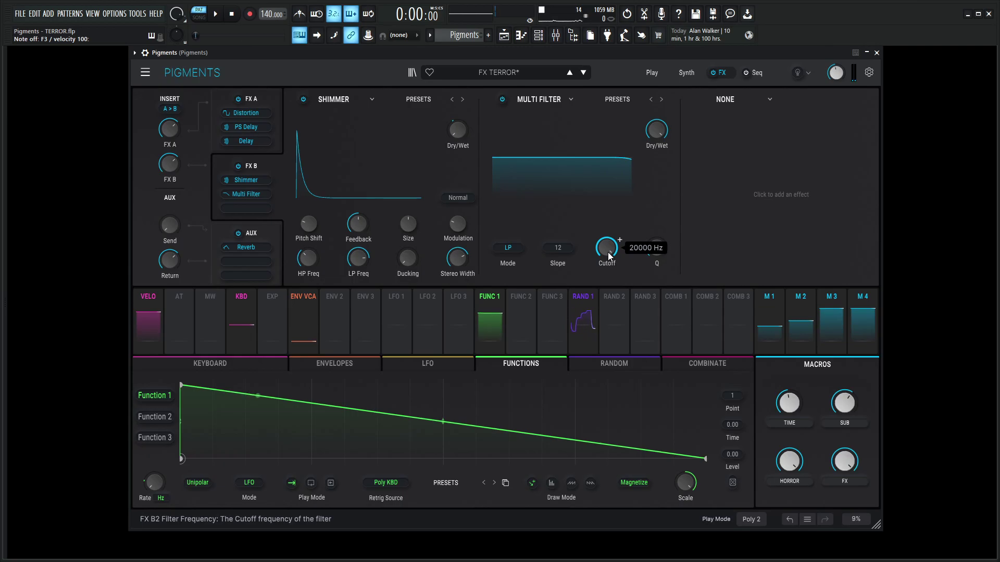
{"action": "left_click", "coordinate": [685, 73]}
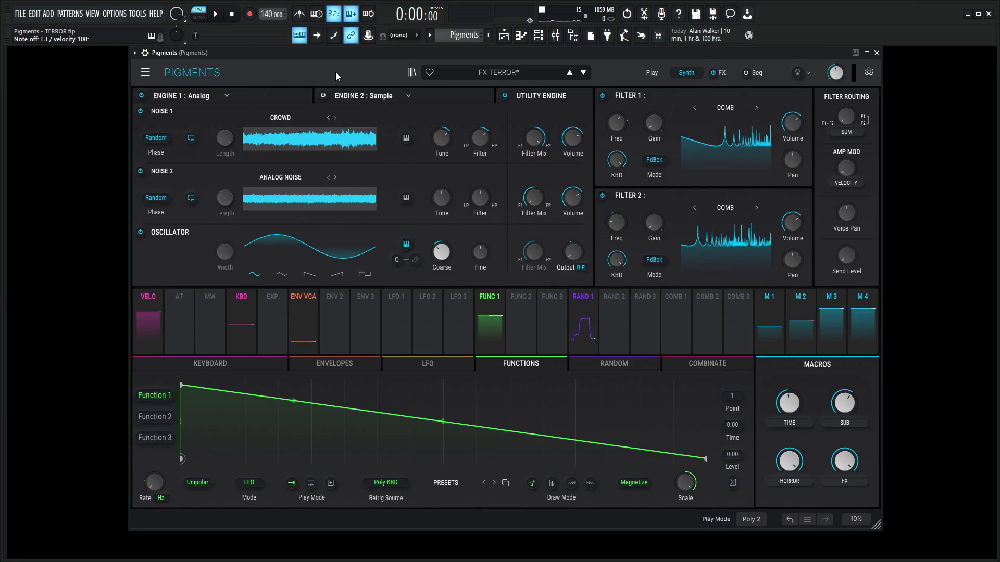